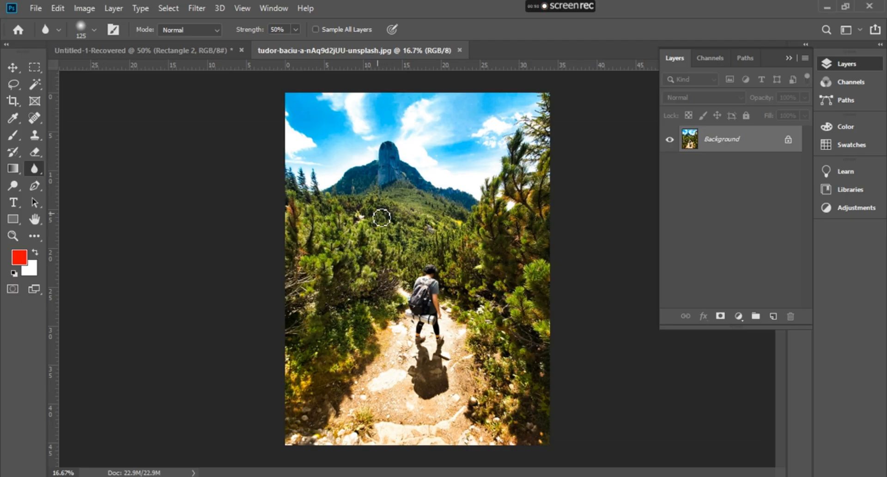
Enlarge the Blur tool's brush to 1300 px and set its strength to 87%
key("bracketright")
key("bracketright")
key("bracketright")
key("bracketright")
key("bracketright")
key("bracketright")
key("bracketright")
key("bracketright")
key("bracketright")
key("bracketright")
key("bracketright")
key("bracketright")
left_click(296, 29)
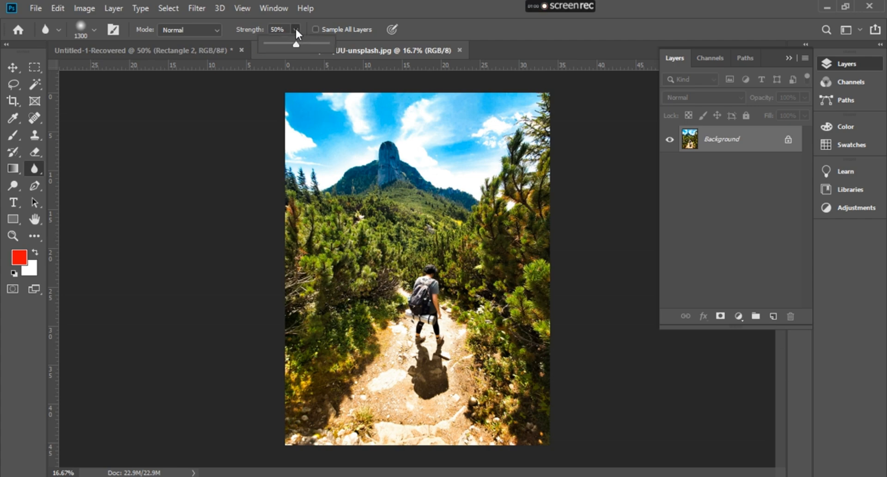
left_click_drag(297, 45, 317, 46)
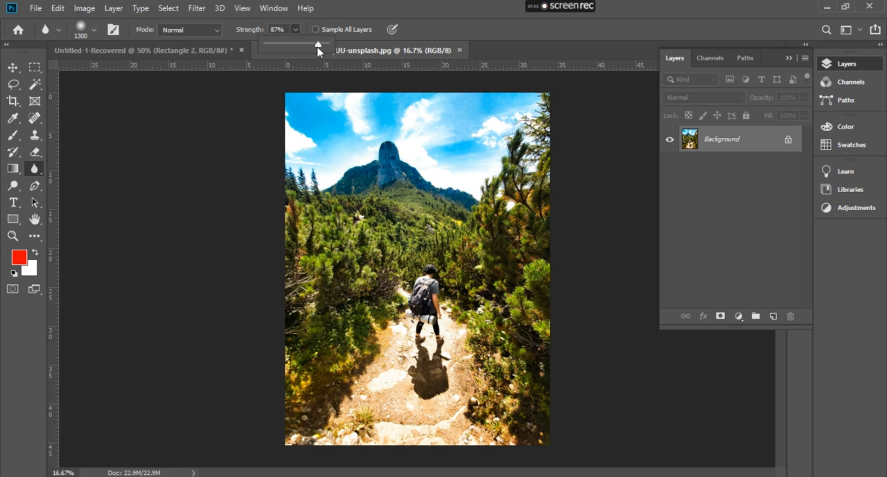
left_click(296, 28)
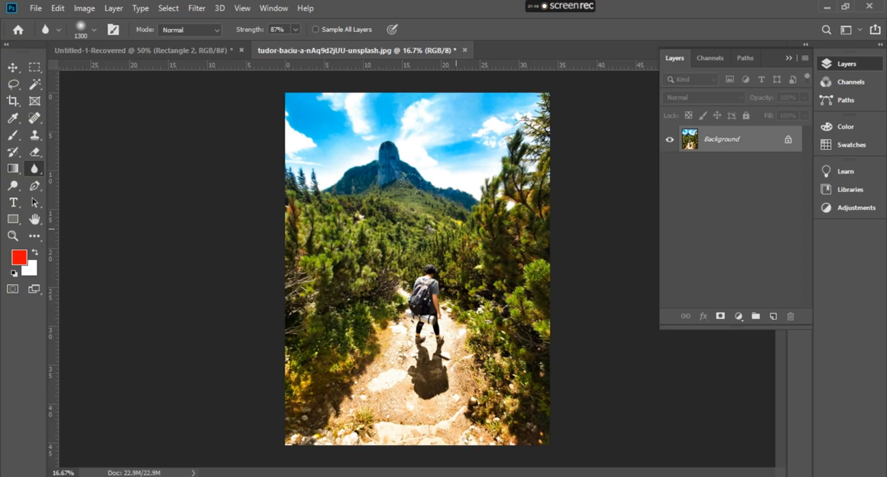
Try blurring the hiker's backpack with a 400 px brush, and undo the blur strokes on the photo
scroll(382, 186, "up", 4)
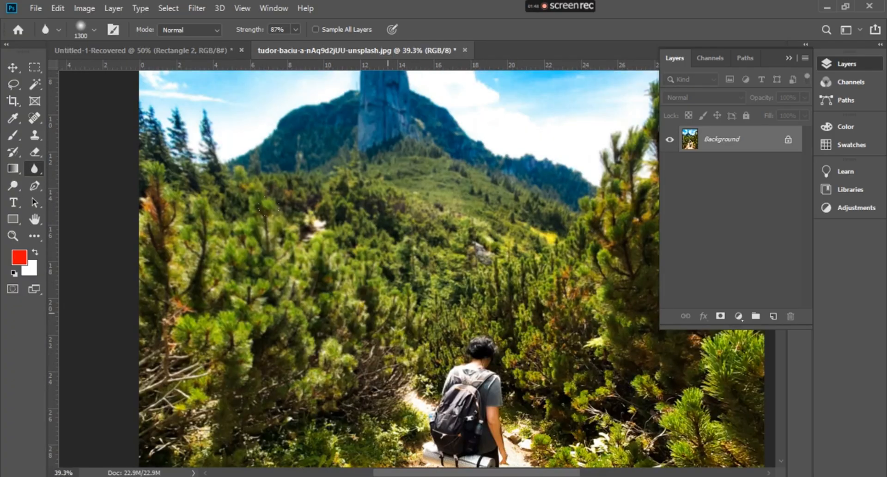
scroll(430, 415, "up", 3)
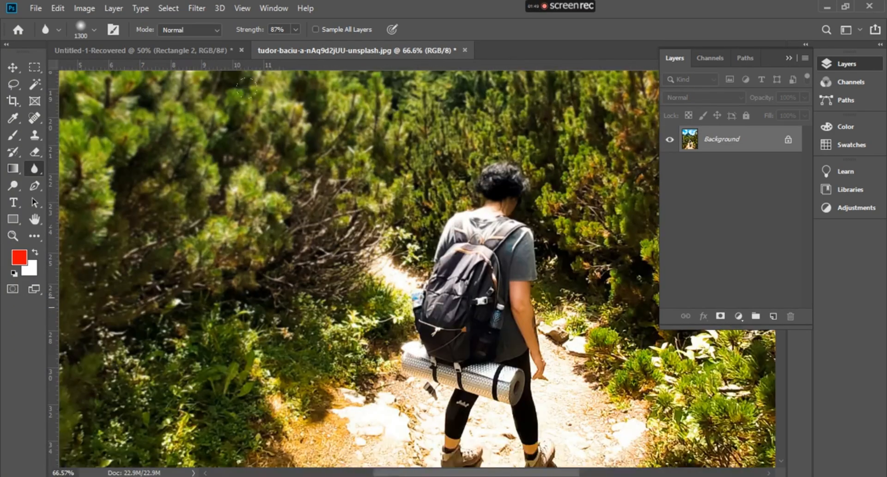
scroll(458, 240, "up", 1)
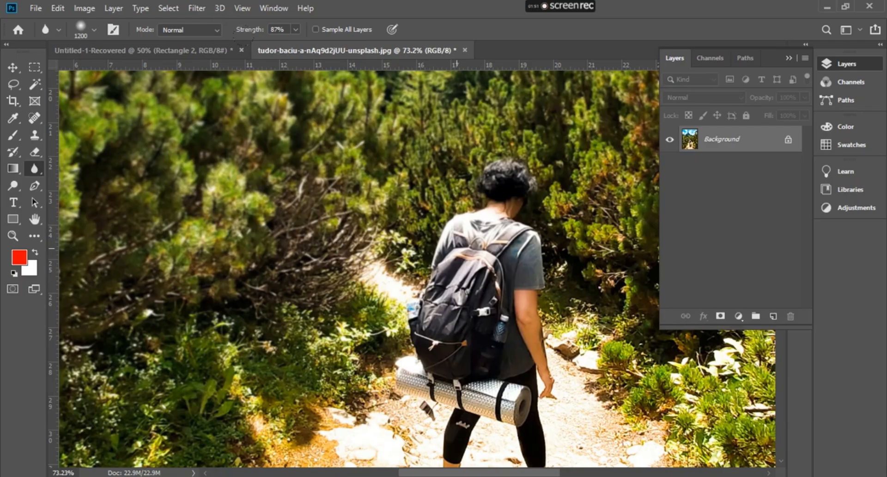
key("bracketleft")
key("bracketleft")
key("bracketleft")
key("bracketleft")
key("bracketleft")
key("bracketleft")
key("bracketright")
key("bracketright")
left_click_drag(448, 296, 501, 289)
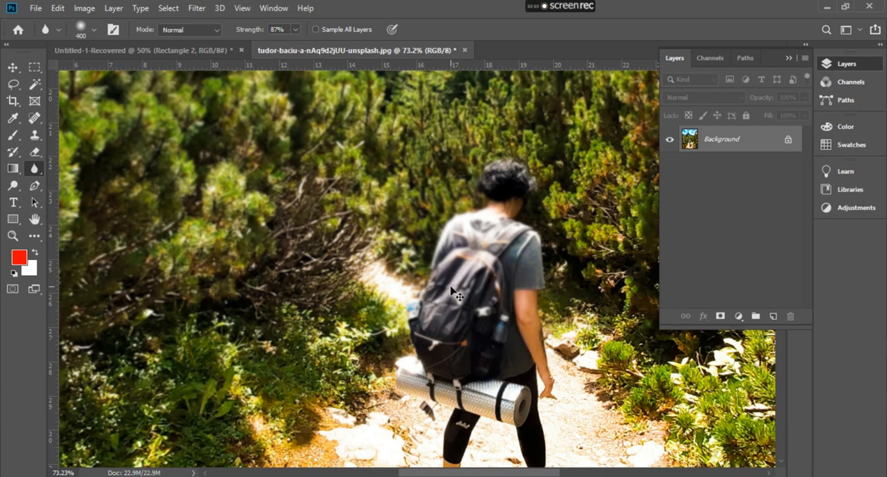
key("ctrl+z")
key("ctrl+z")
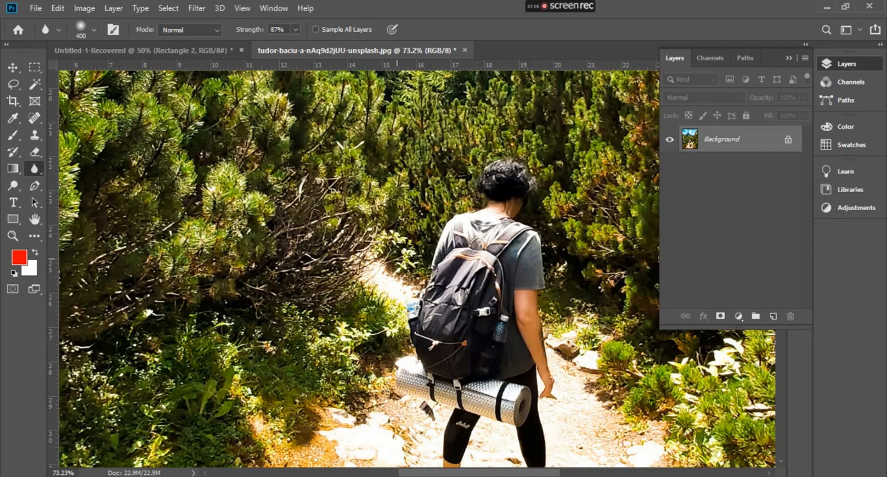
Add a new empty layer above the Background layer
scroll(333, 215, "down", 7)
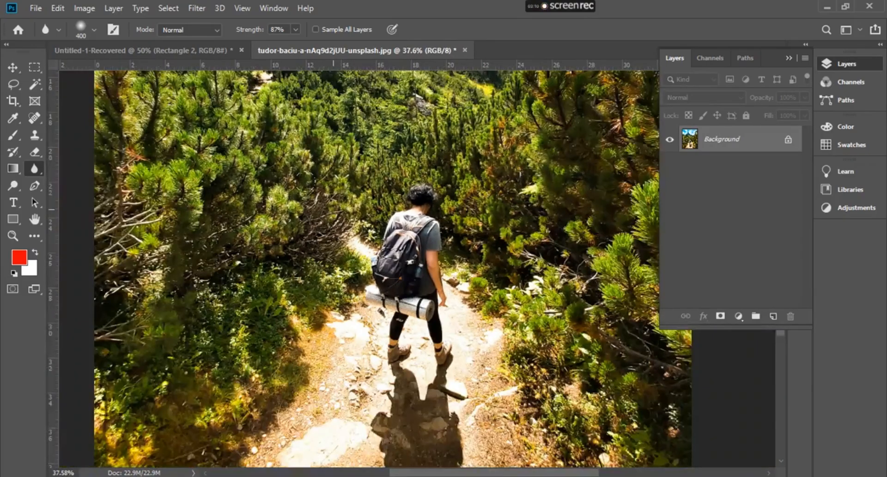
scroll(331, 210, "down", 2)
scroll(331, 210, "down", 2)
scroll(331, 208, "down", 2)
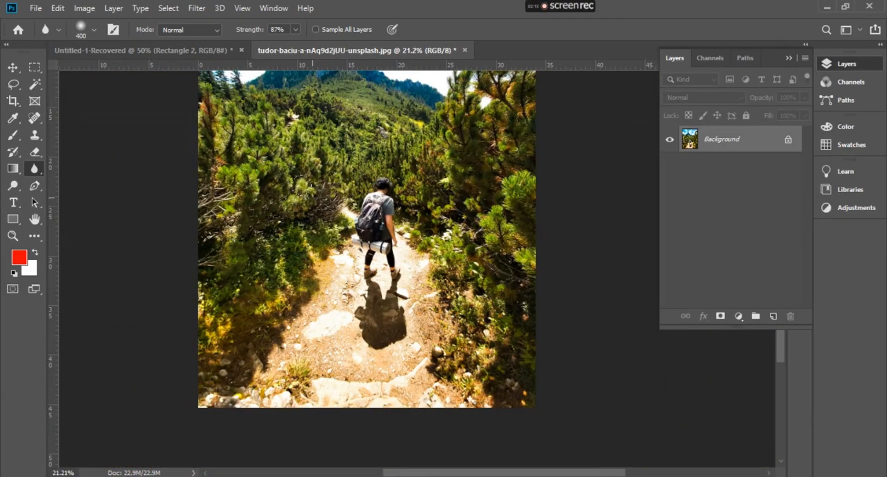
scroll(305, 184, "up", 3)
scroll(300, 187, "up", 2)
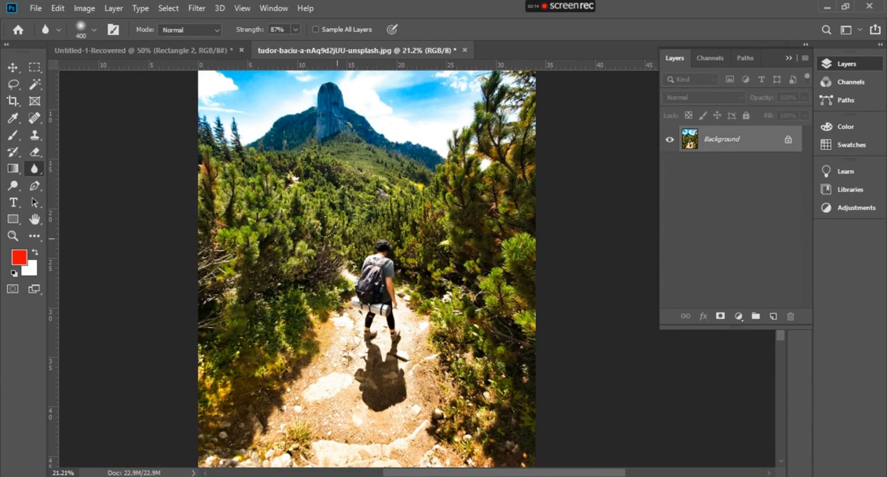
scroll(344, 217, "down", 1)
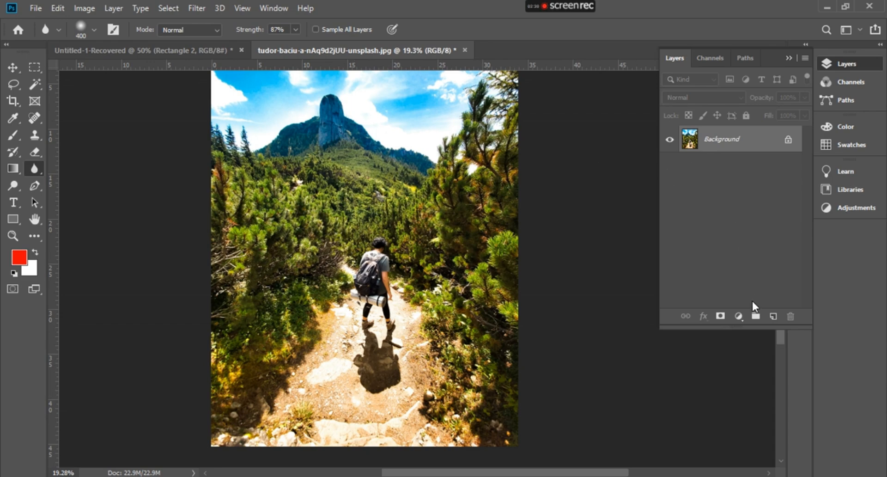
left_click(773, 316)
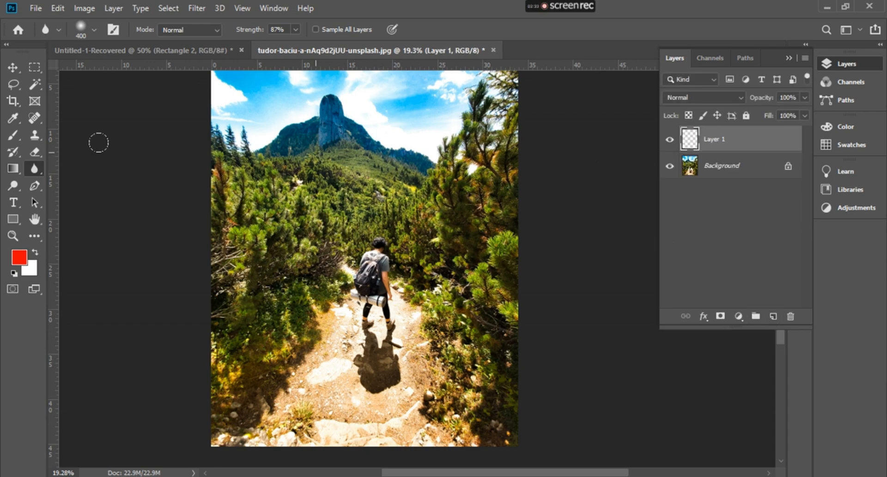
Enlarge the Blur brush to 1200 px for working on the foliage beside the path
key("bracketright")
key("bracketright")
key("bracketright")
key("bracketright")
key("bracketright")
key("bracketright")
scroll(250, 337, "up", 3)
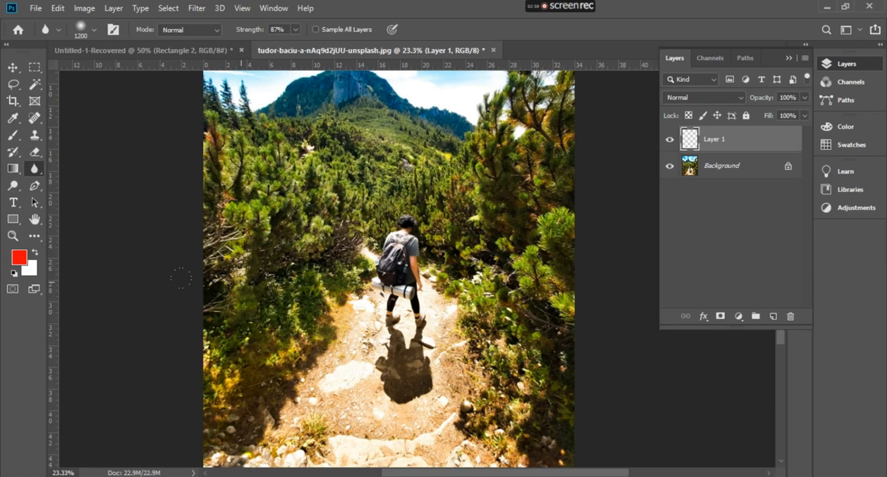
scroll(249, 337, "down", 3)
scroll(249, 343, "up", 5)
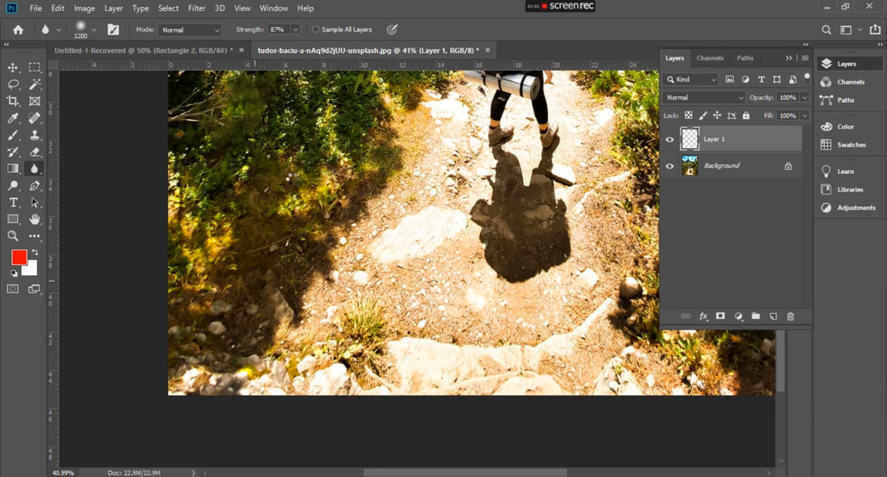
scroll(292, 178, "up", 5)
scroll(475, 268, "down", 3)
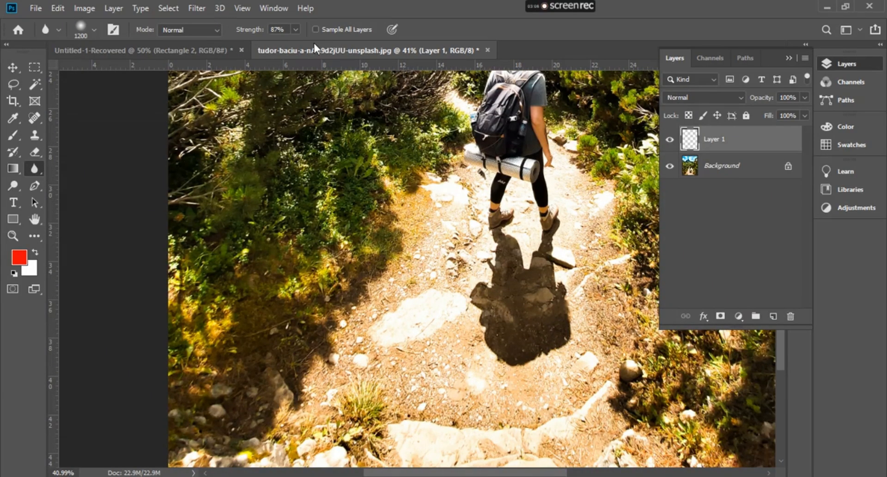
Set the Blur tool's strength to 50% and make it sample all layers
left_click(295, 29)
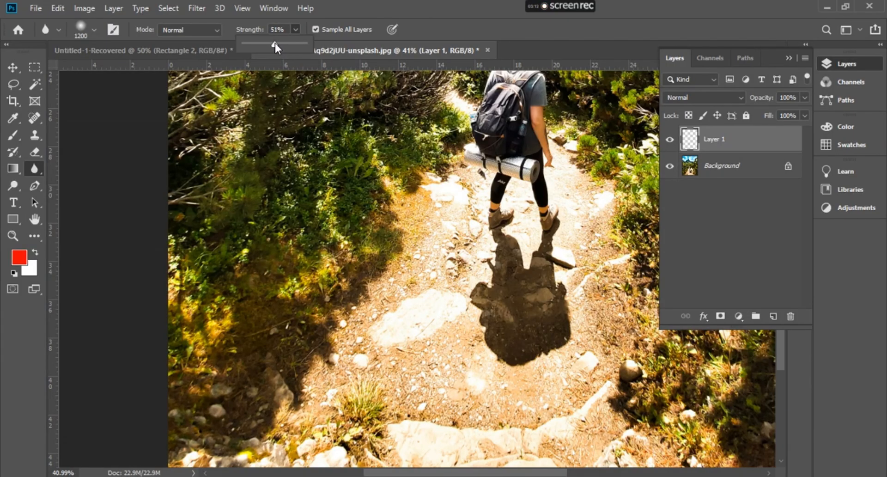
left_click(295, 29)
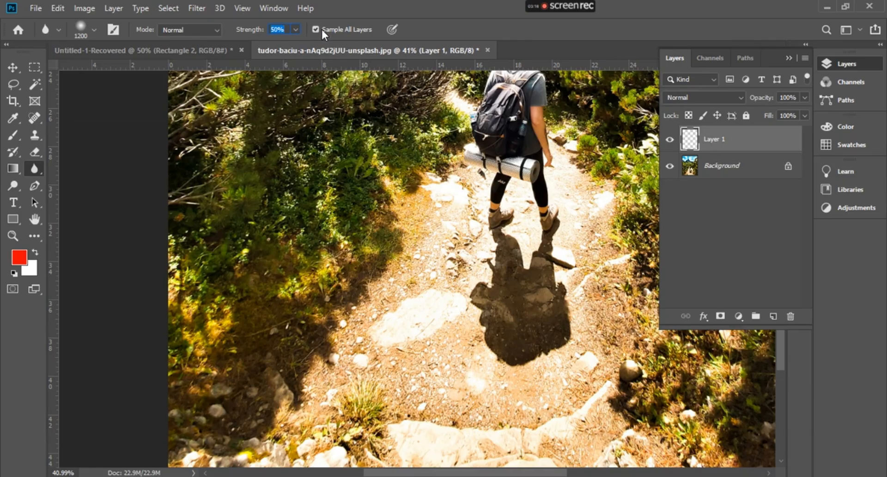
left_click(445, 29)
Compare the foliage with and without the blur on Layer 1, and undo that blur
scroll(431, 213, "up", 4)
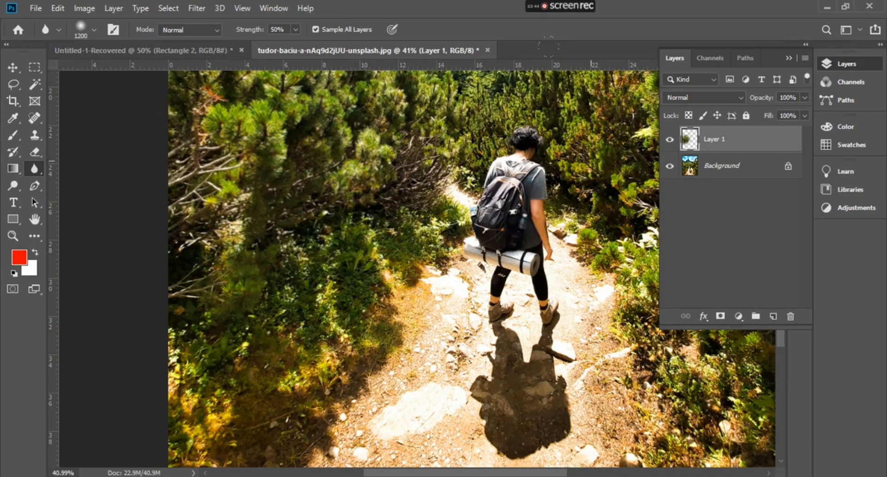
left_click(669, 140)
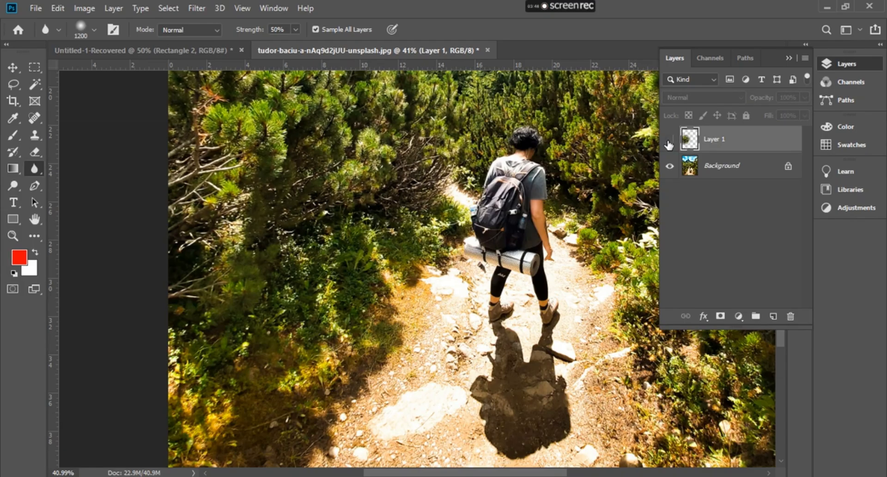
left_click(670, 139)
left_click(669, 142)
left_click(669, 142)
left_click(669, 143)
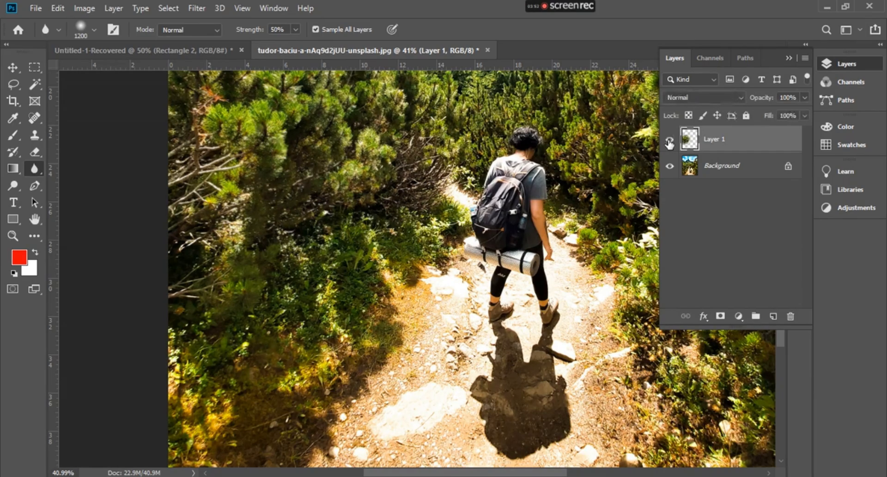
left_click(669, 144)
left_click(669, 143)
left_click(669, 144)
left_click(669, 143)
key("ctrl+z")
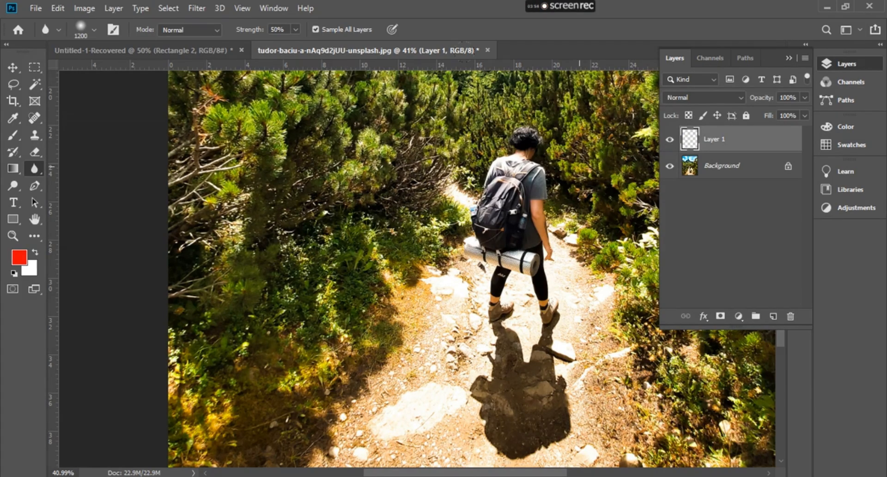
Switch to the Polygonal Lasso tool with the whole photo in view
scroll(441, 182, "down", 1)
scroll(442, 183, "down", 5)
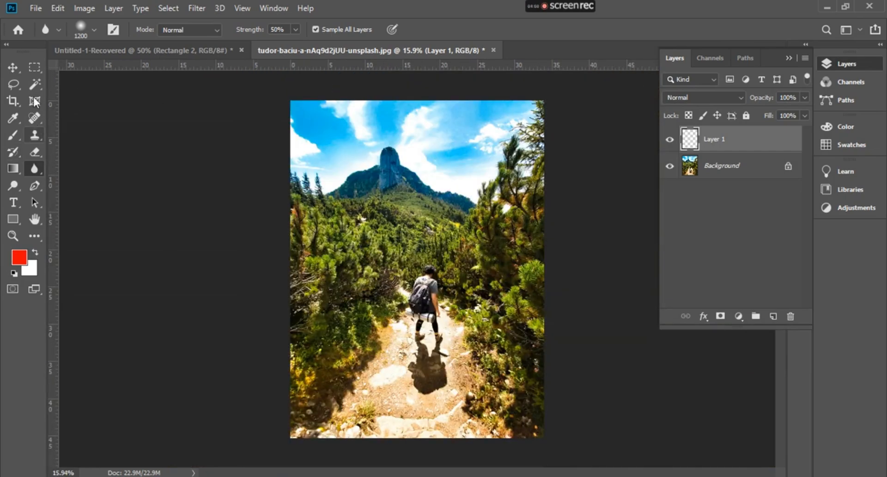
left_click(10, 83)
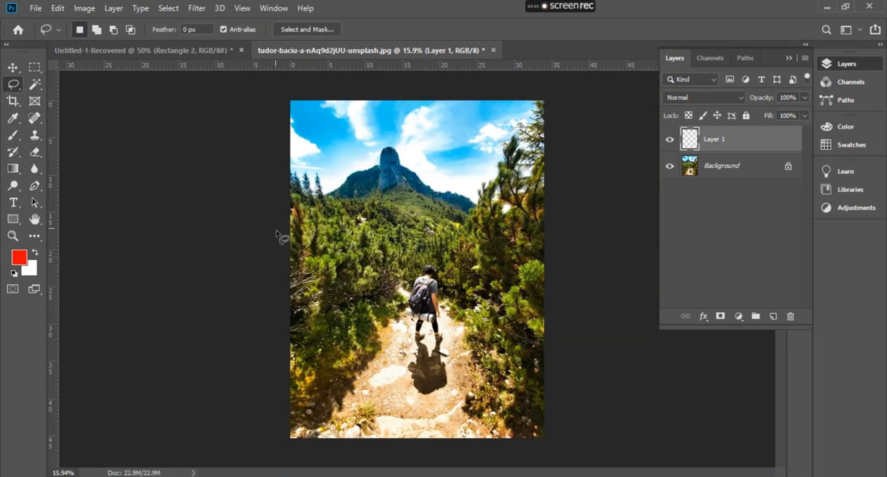
right_click(17, 83)
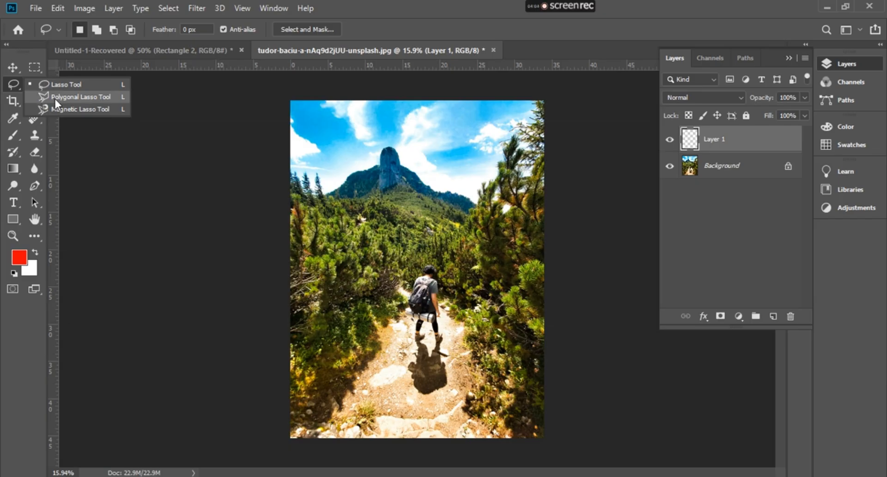
left_click(55, 99)
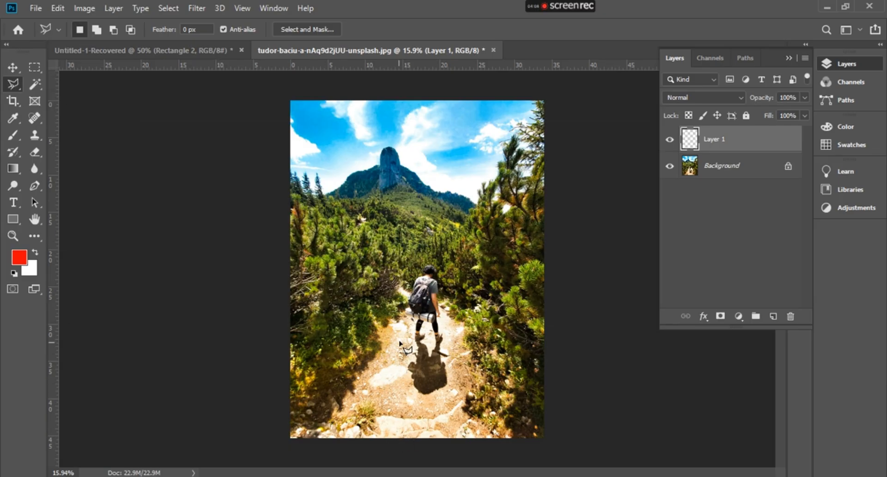
Try a polygonal selection around the photo that leaves out only the strip below the hiker's feet, and deselect it
left_click(445, 354)
left_click(409, 341)
left_click(394, 455)
left_click(188, 422)
left_click(267, 122)
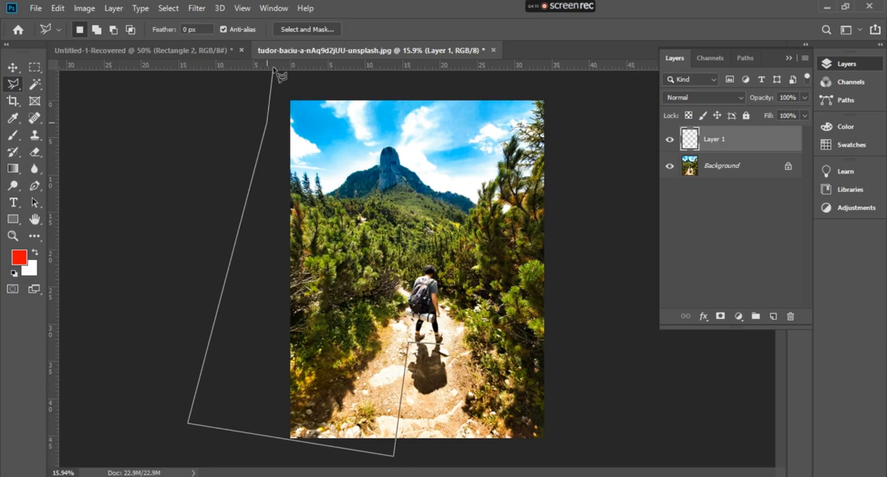
left_click(273, 90)
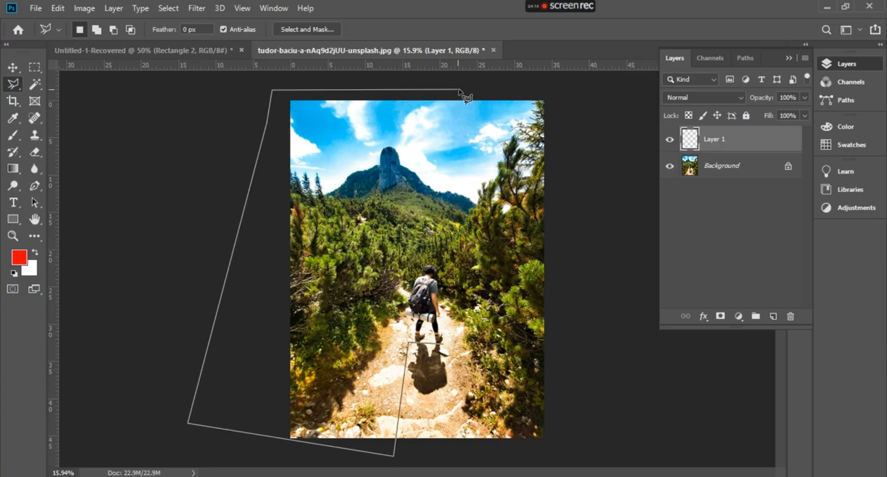
left_click(585, 92)
left_click(562, 307)
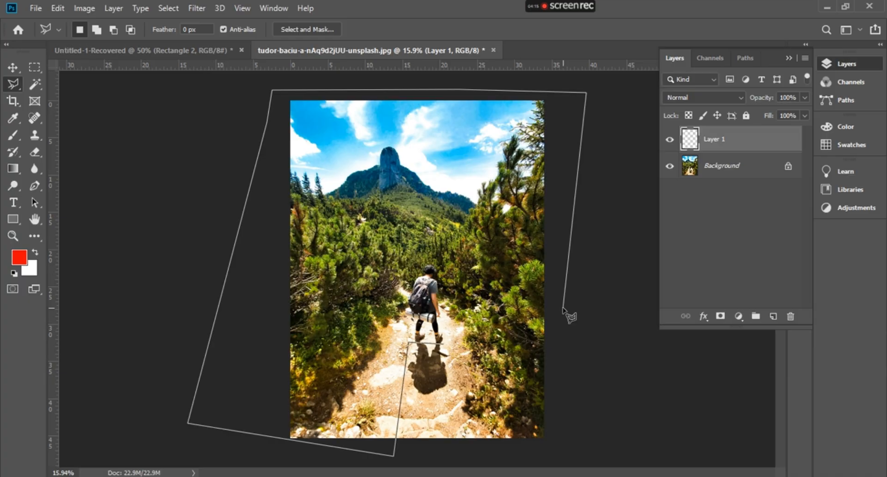
left_click(573, 431)
left_click(443, 448)
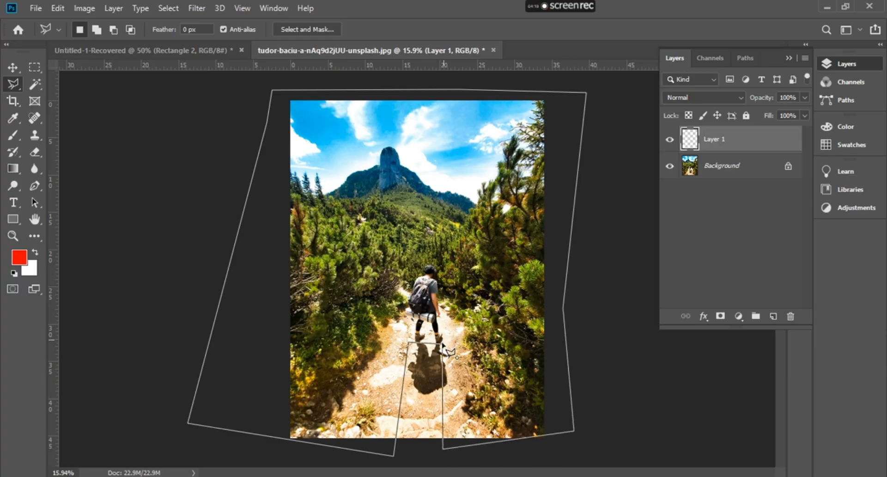
left_click(442, 343)
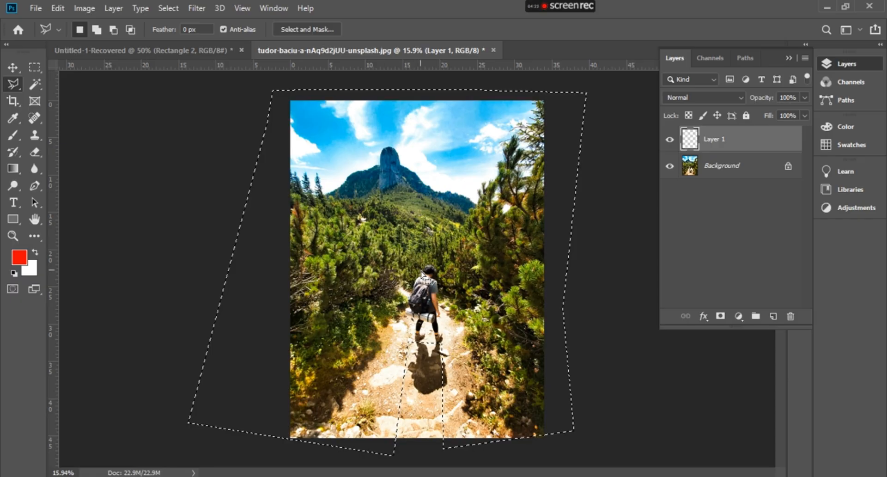
key("ctrl+d")
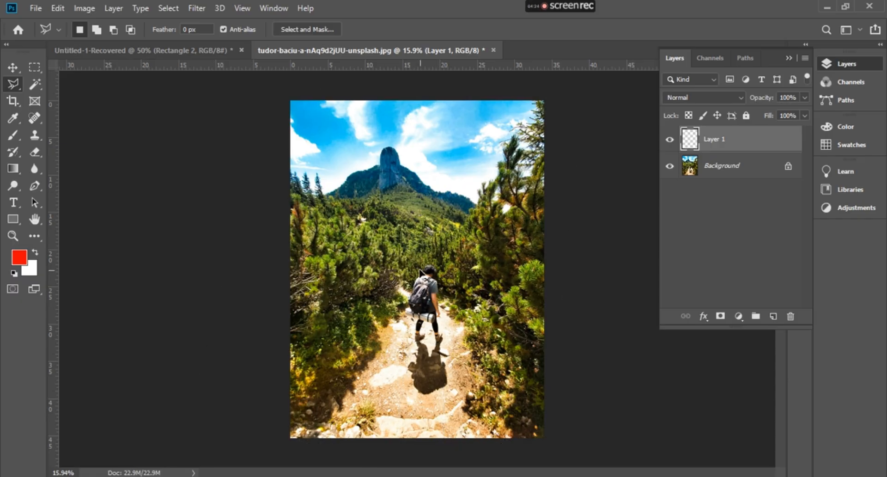
Draw a polygonal selection around the whole photo that leaves out the hiker and the strip of path below him
left_click(444, 261)
left_click(403, 262)
left_click(394, 438)
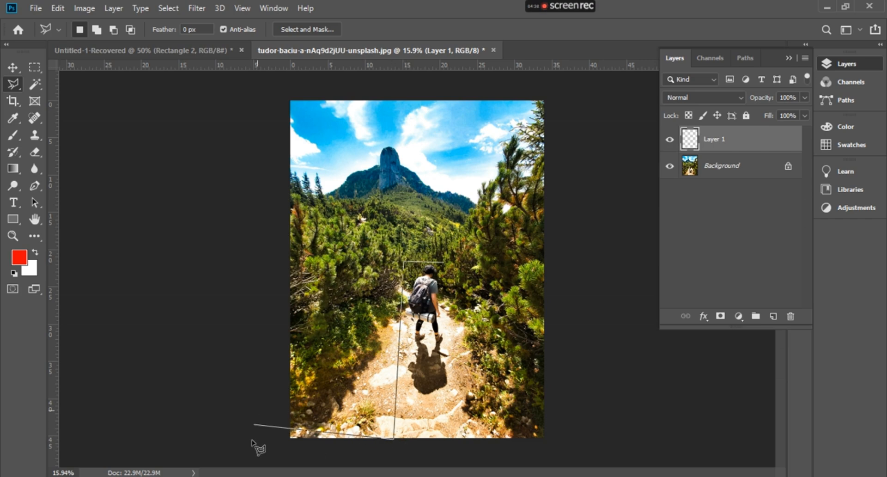
left_click(250, 450)
left_click(247, 97)
left_click(387, 84)
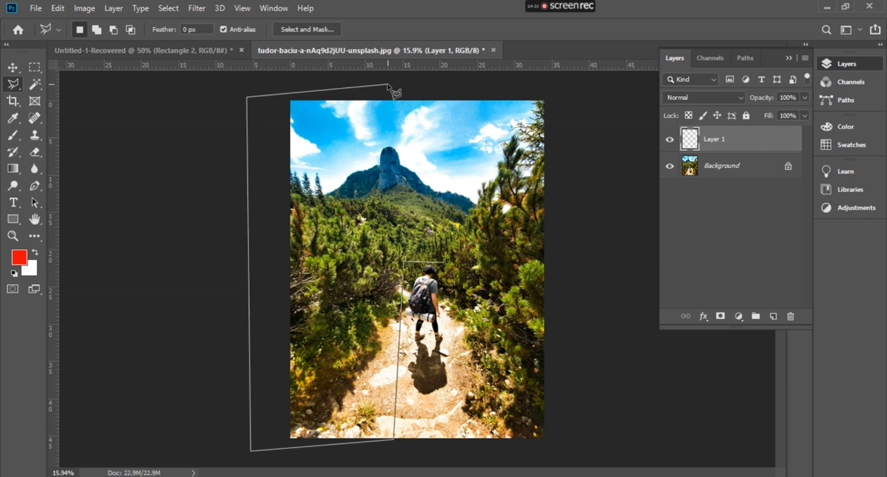
left_click(581, 105)
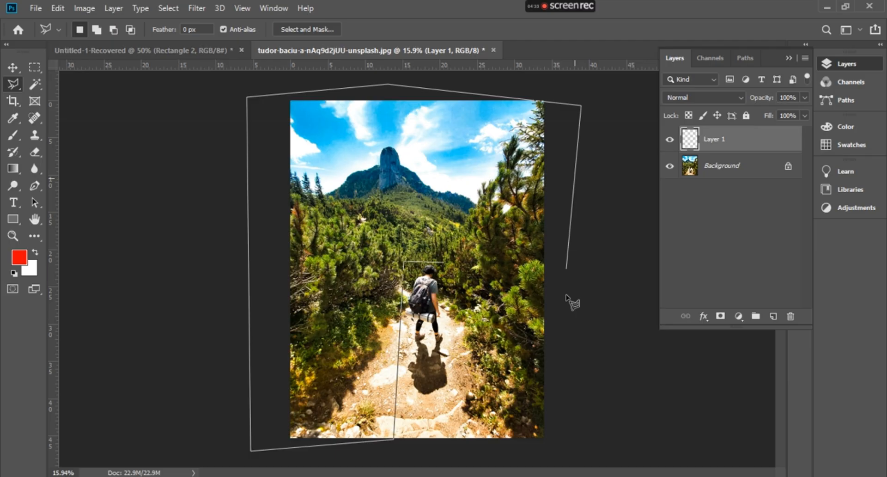
left_click(565, 366)
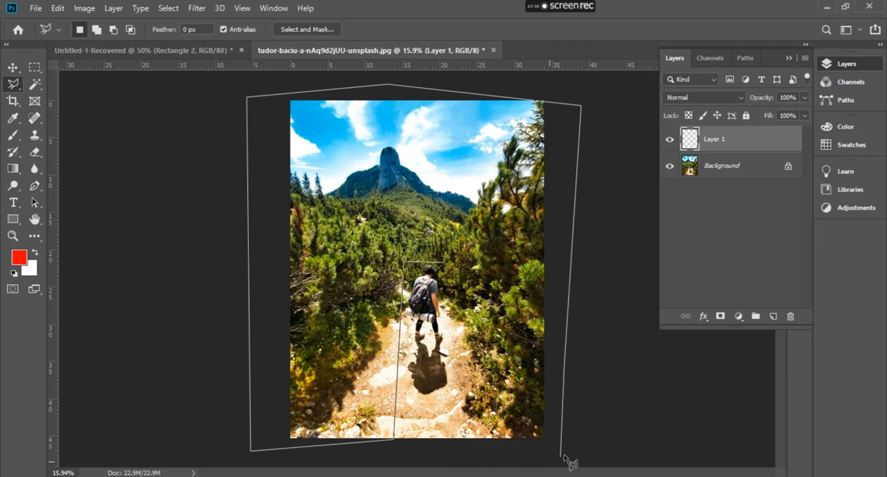
left_click(568, 452)
left_click(454, 453)
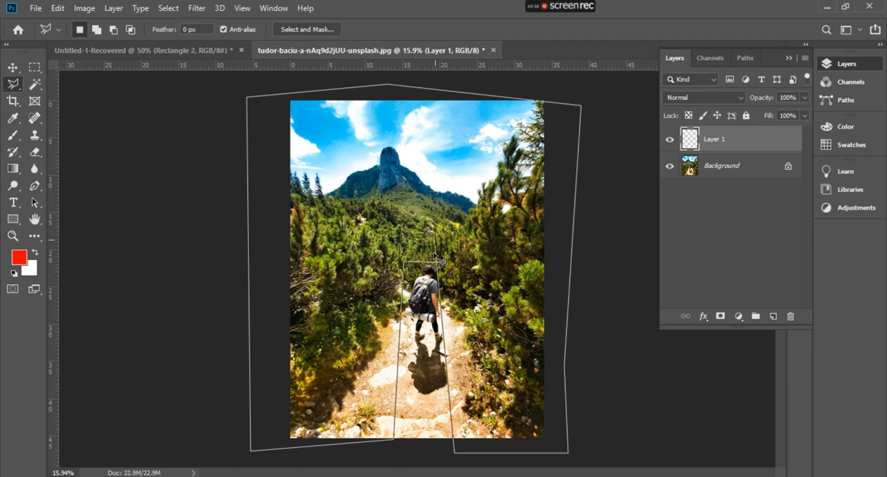
left_click(442, 264)
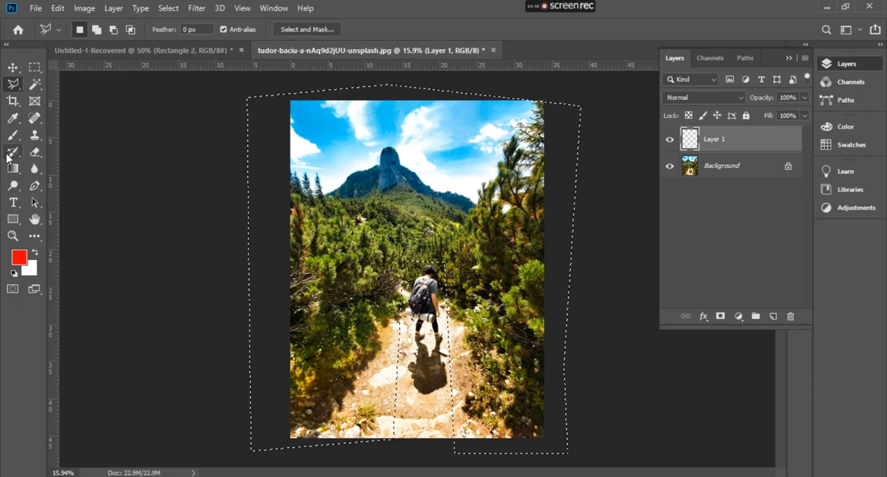
Blur the selected surroundings on Layer 1 using the Blur tool with a 1500 px brush
left_click(12, 136)
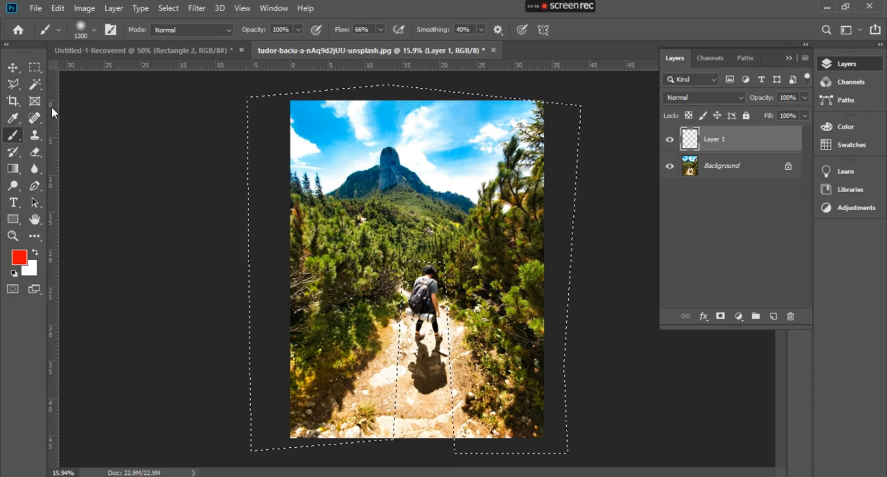
left_click(33, 169)
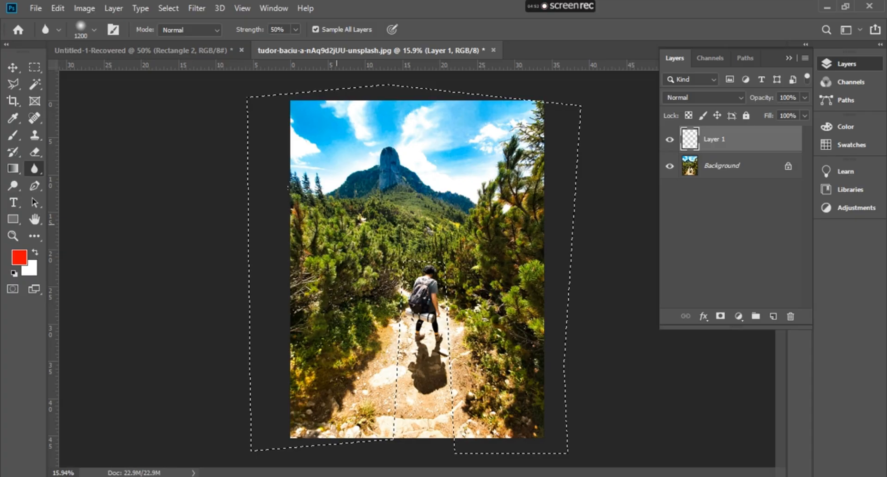
key("bracketright")
key("bracketright")
key("bracketright")
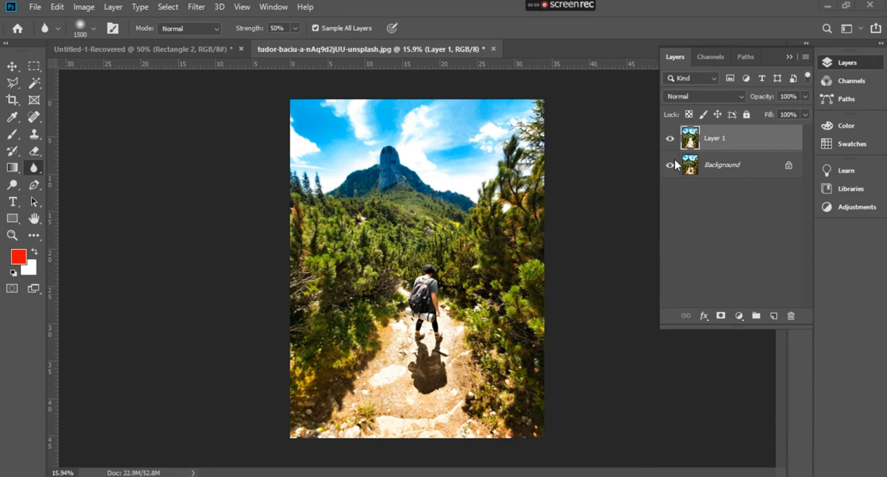
Restore the last selection and compare the trees and mountain close up with and without the blur on Layer 1
key("ctrl+shift+d")
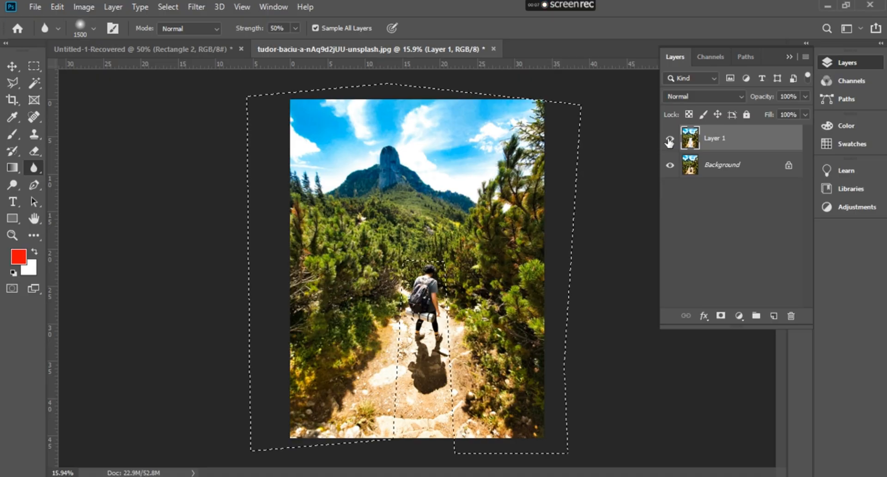
left_click(668, 138)
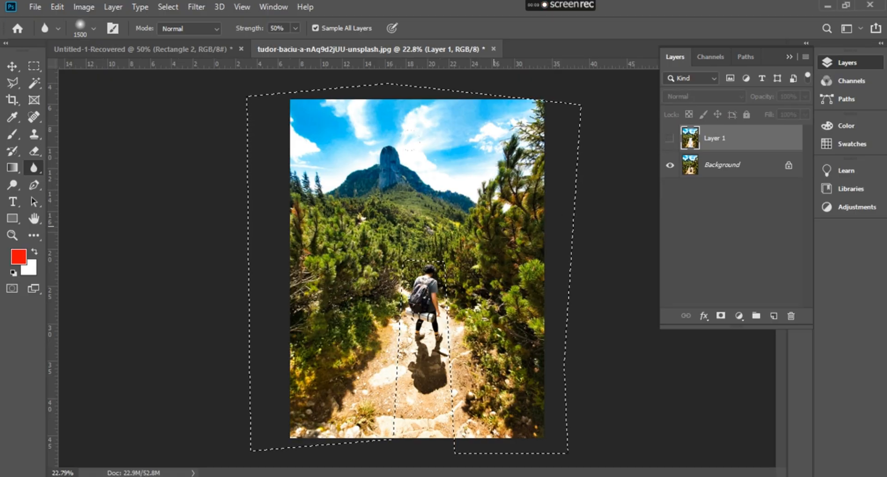
scroll(506, 216, "up", 5)
scroll(503, 217, "up", 3)
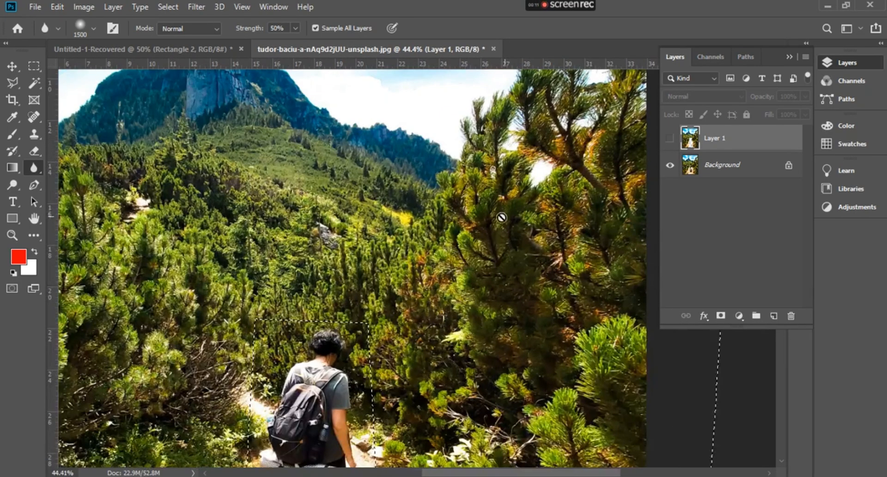
scroll(496, 224, "up", 2)
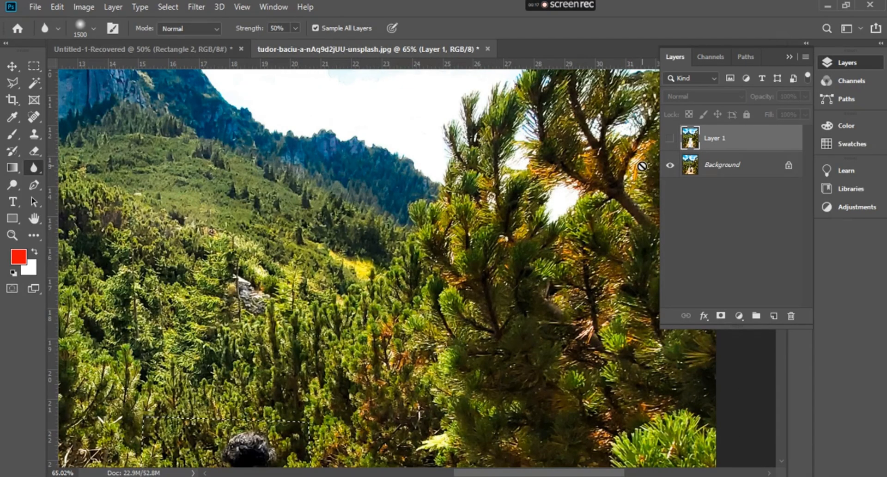
left_click(669, 137)
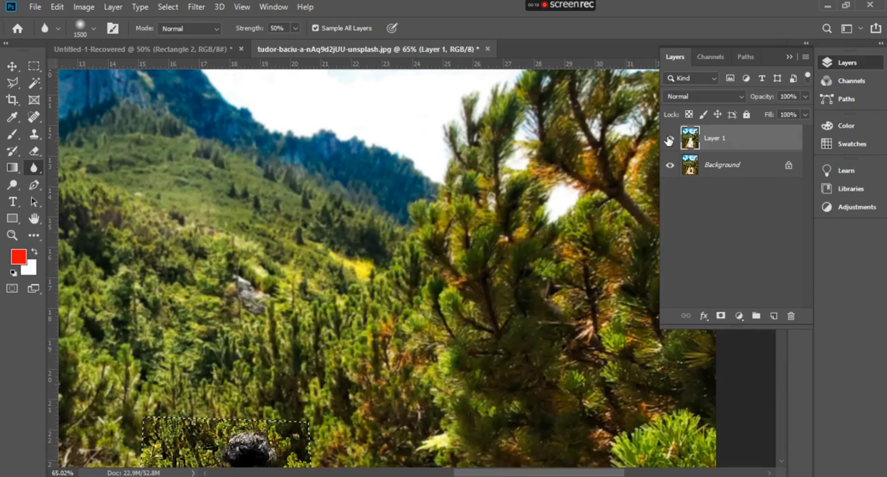
left_click(668, 138)
left_click(669, 138)
left_click(669, 138)
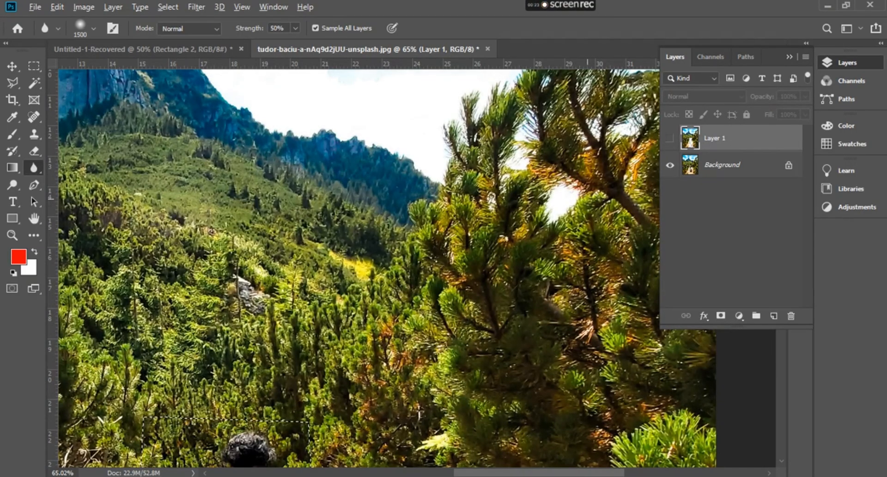
Deselect with the whole photo in view and make Layer 1 visible
scroll(429, 244, "down", 4)
scroll(429, 244, "down", 2)
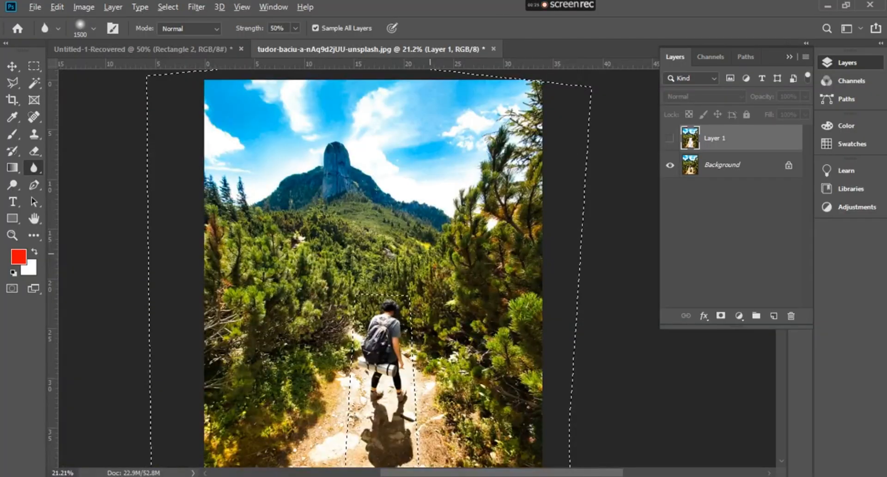
scroll(431, 248, "down", 2)
key("ctrl+d")
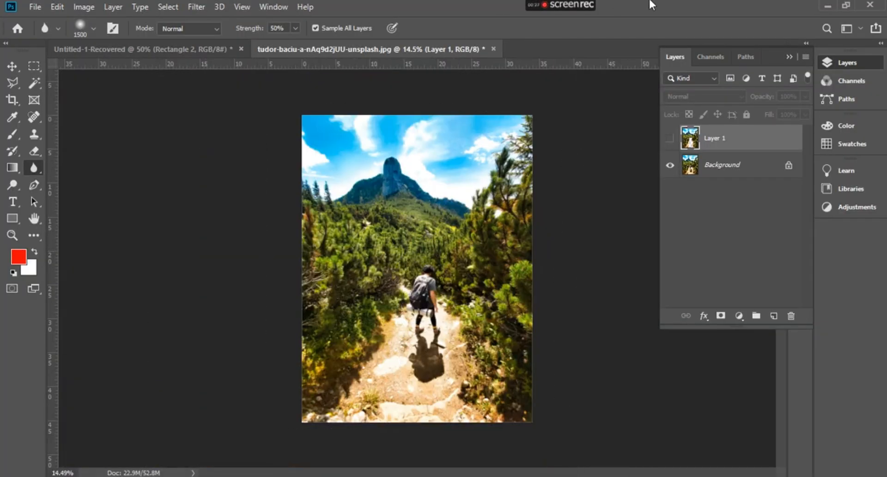
left_click(669, 139)
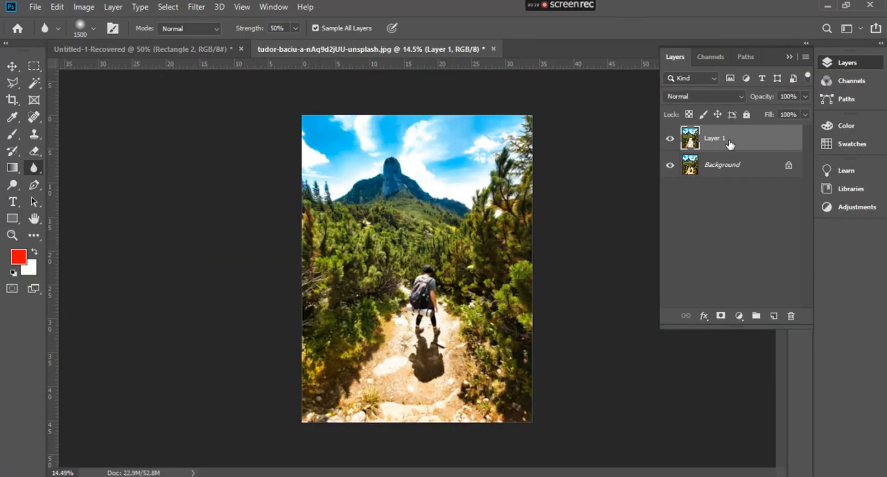
Delete the blurred Layer 1 and add a new empty layer above the Background
left_click(791, 315)
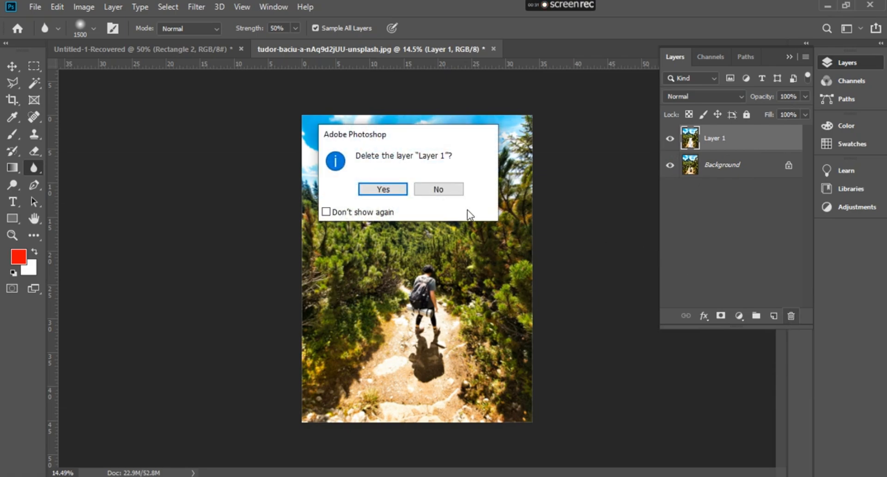
left_click(385, 186)
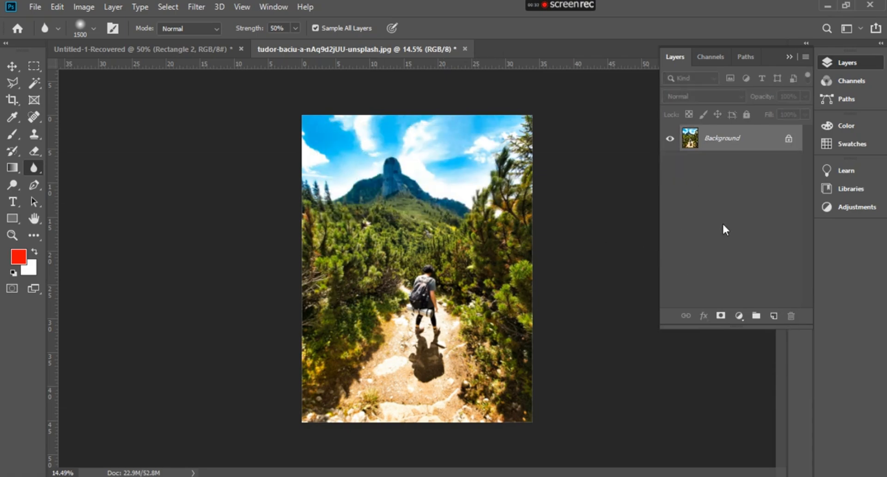
left_click(774, 316)
Switch to the Sharpen tool at the hiker's head, with a 30 px brush that samples all layers
left_click(32, 169)
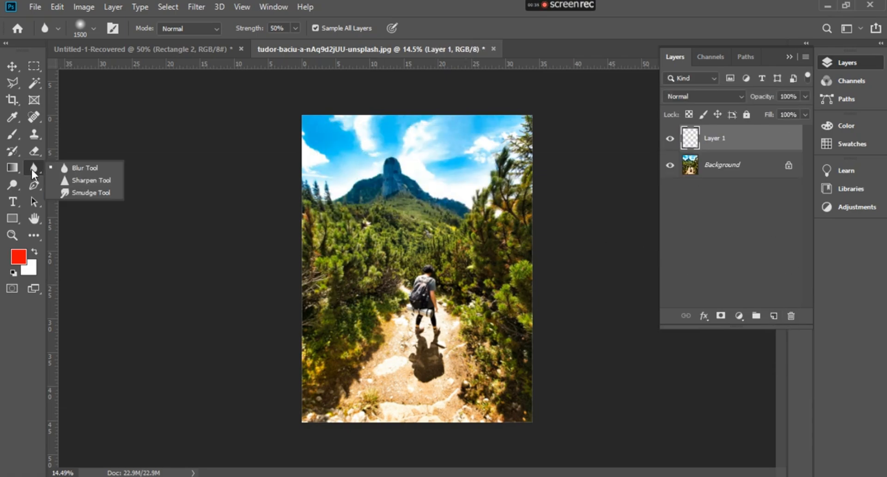
left_click(84, 181)
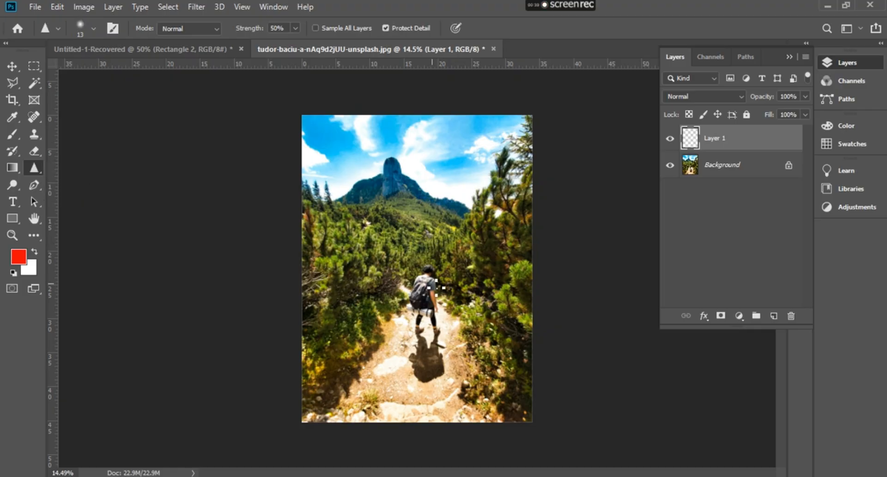
scroll(438, 286, "up", 10)
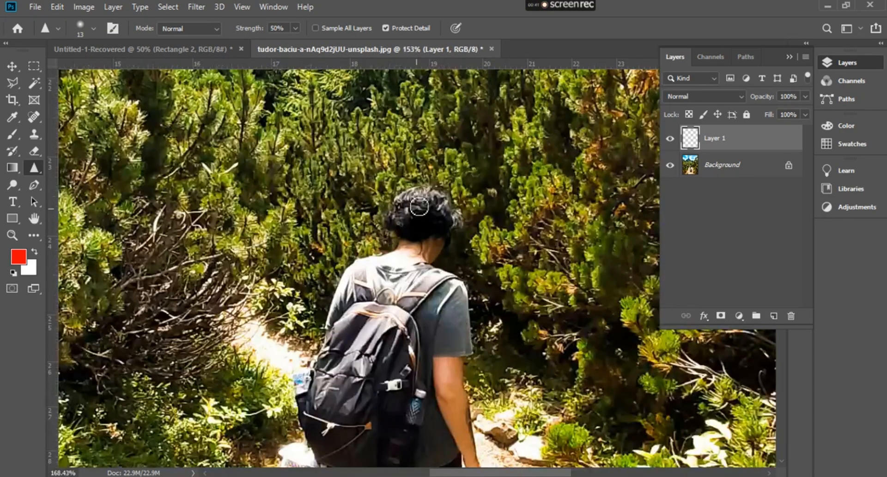
scroll(388, 147, "up", 5)
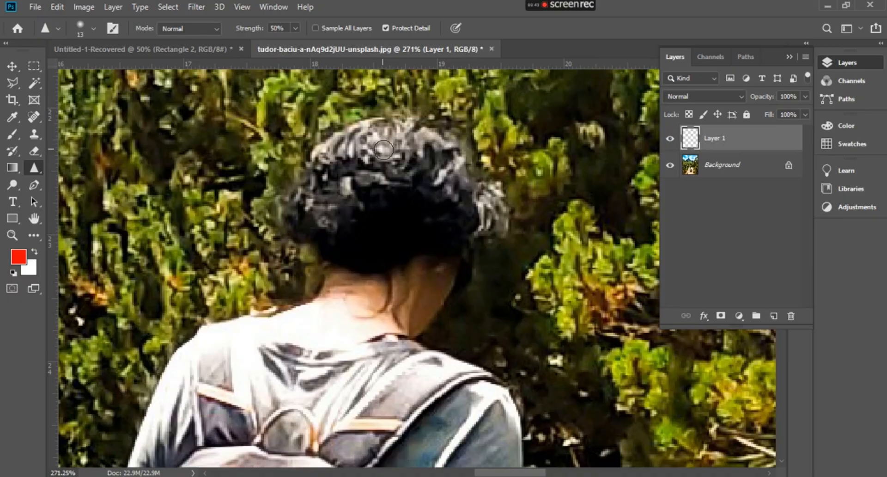
key("bracketright")
key("bracketright")
key("bracketright")
key("bracketright")
Sharpen the hiker's backpack strap and the top of the backpack on Layer 1
scroll(381, 169, "up", 3)
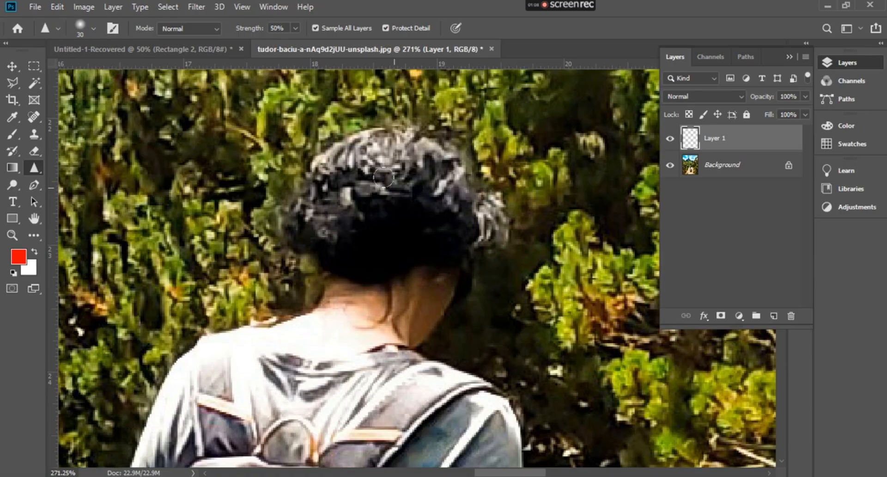
scroll(475, 209, "down", 10)
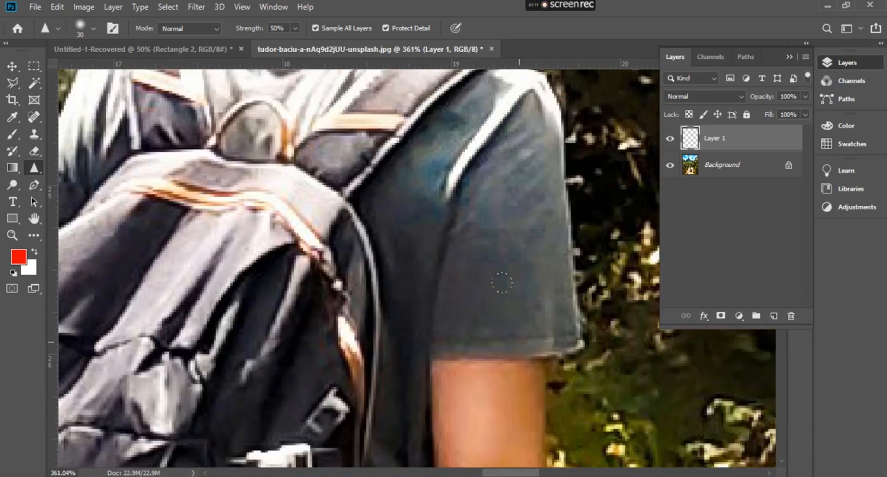
scroll(497, 291, "up", 4)
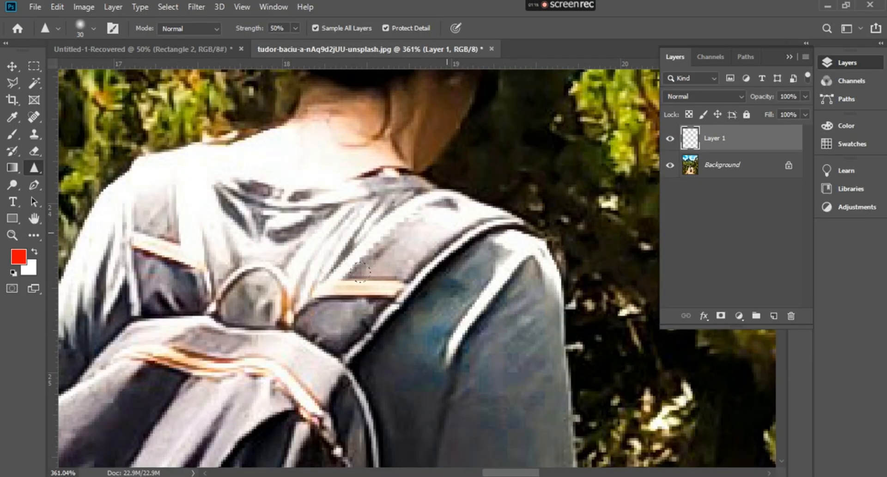
left_click_drag(393, 218, 292, 352)
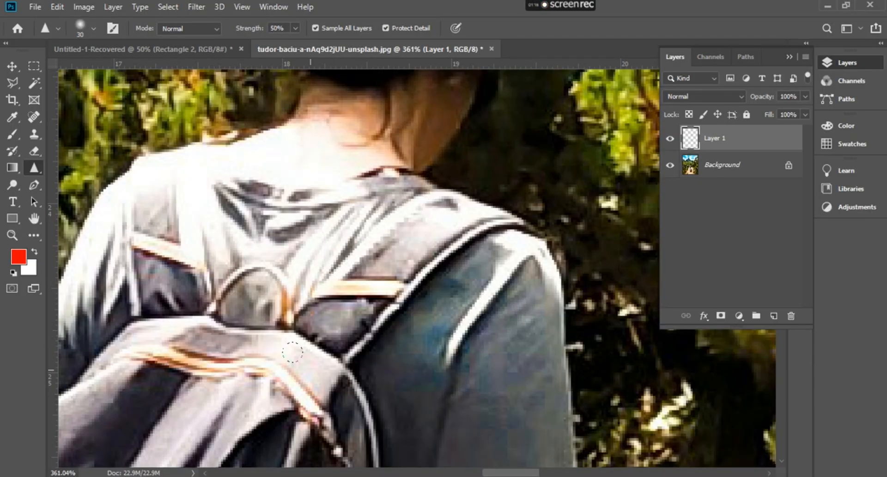
Compare the hiker's head and backpack with and without the sharpening on Layer 1, leaving the layer visible
left_click(670, 138)
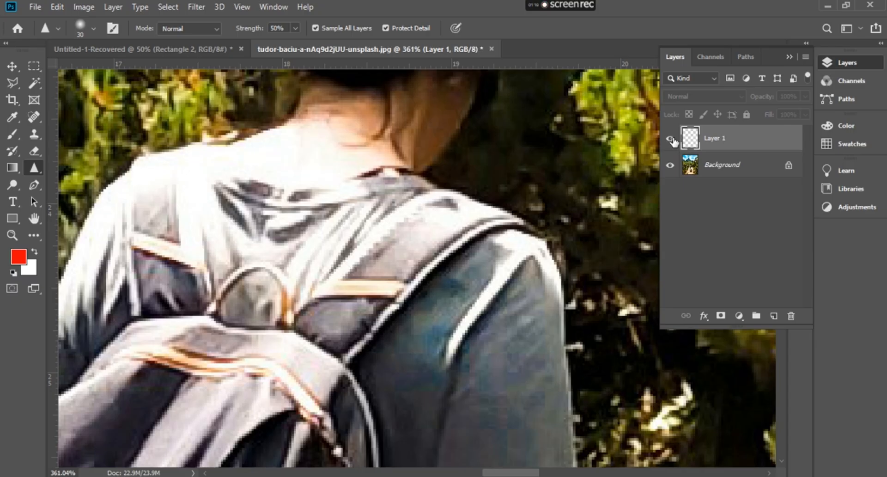
left_click(670, 138)
scroll(254, 238, "up", 3)
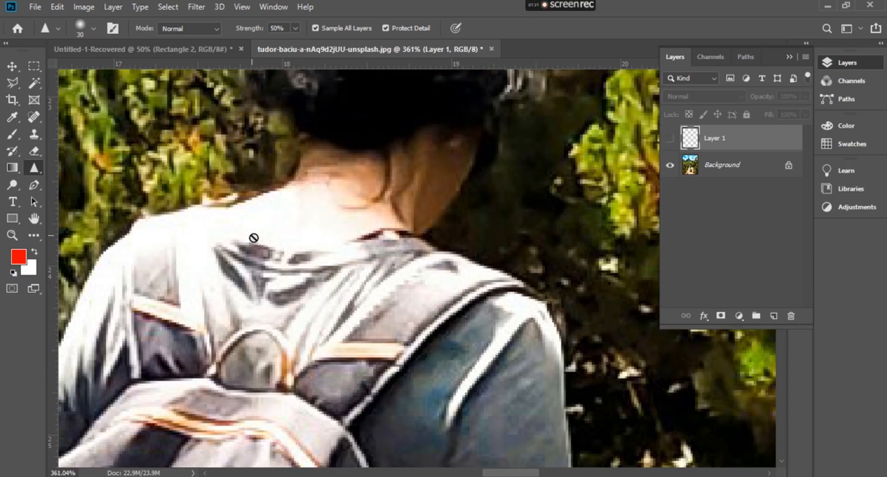
scroll(254, 238, "up", 3)
scroll(333, 196, "down", 4)
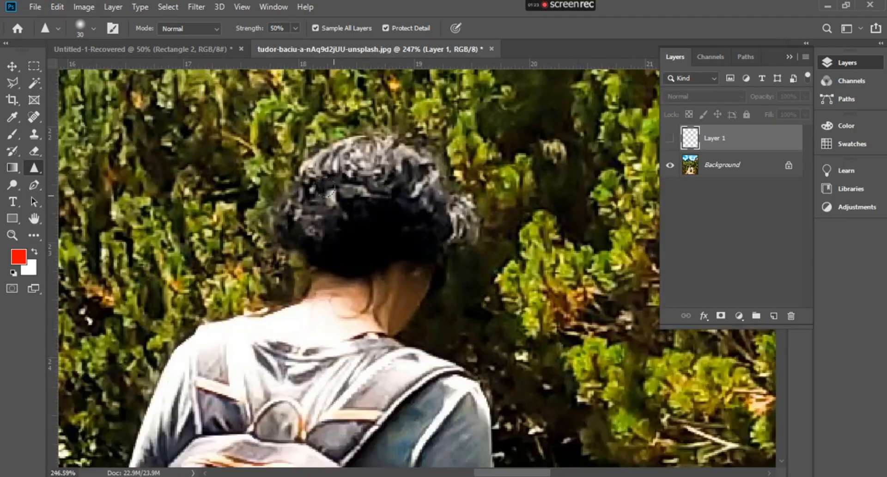
scroll(337, 200, "up", 4)
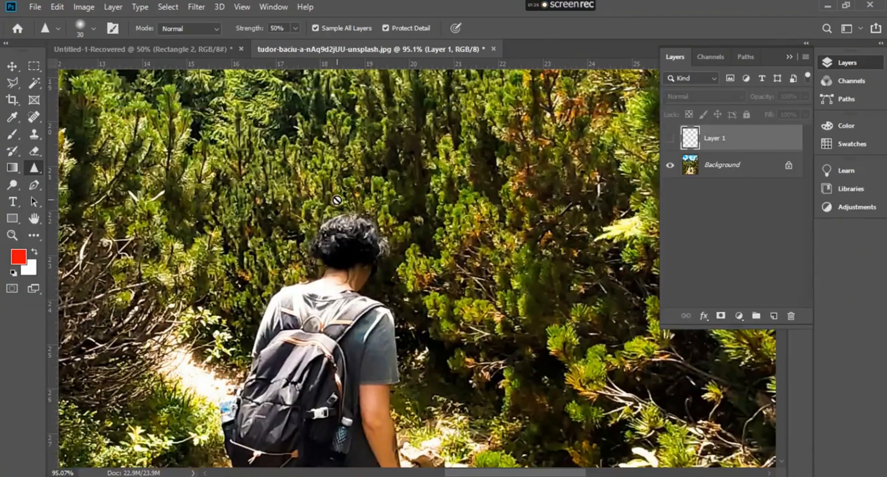
scroll(336, 213, "down", 5)
left_click_drag(336, 218, 520, 211)
left_click(670, 139)
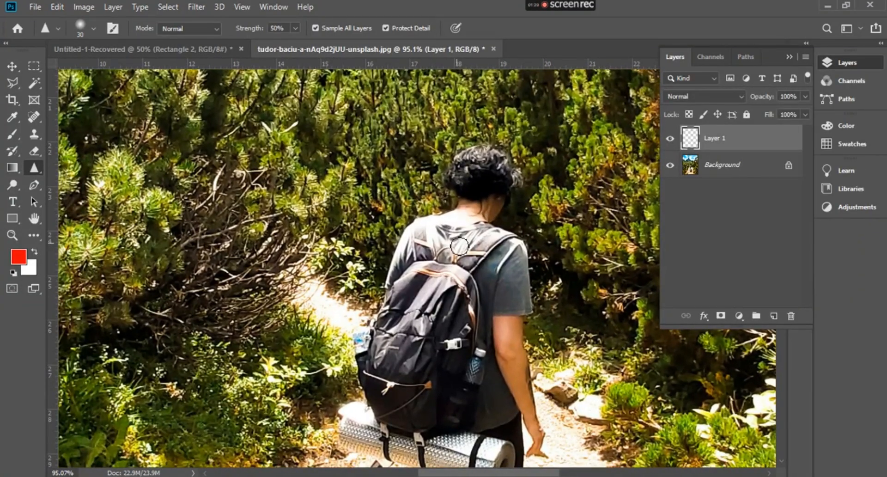
Sharpen the skin along the hiker's bare forearm beside the water bottle on Layer 1
scroll(527, 407, "down", 2)
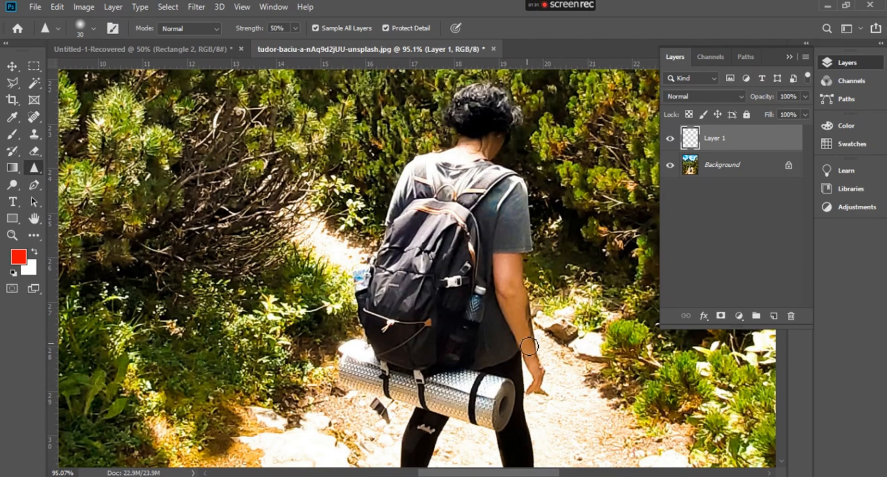
scroll(527, 360, "up", 5)
scroll(513, 335, "up", 2)
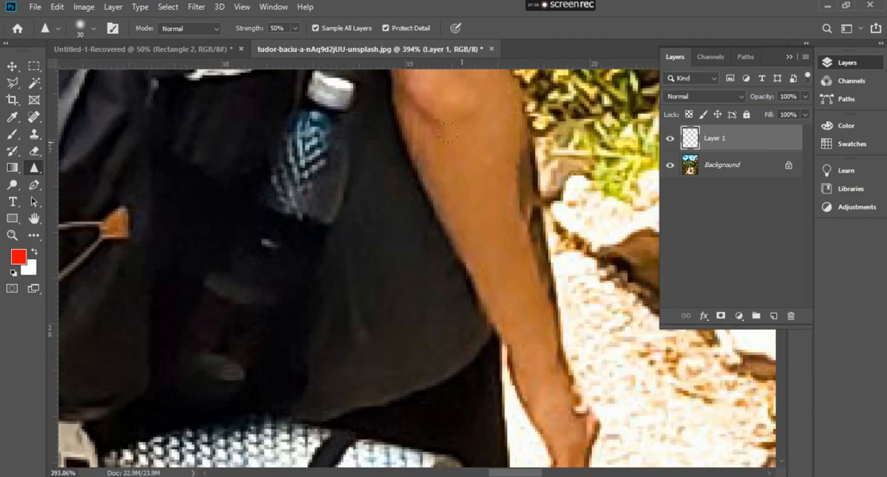
mouse_move(478, 277)
left_mouse_down()
mouse_move(475, 217)
mouse_move(445, 188)
left_mouse_up()
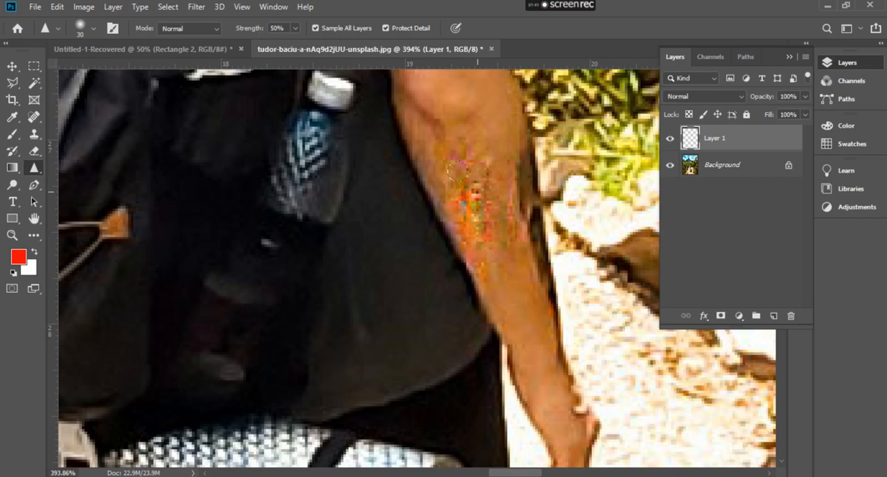
Compare the hiker's forearm and head with Layer 1 hidden and shown, leaving the layer visible
key("ctrl+comma")
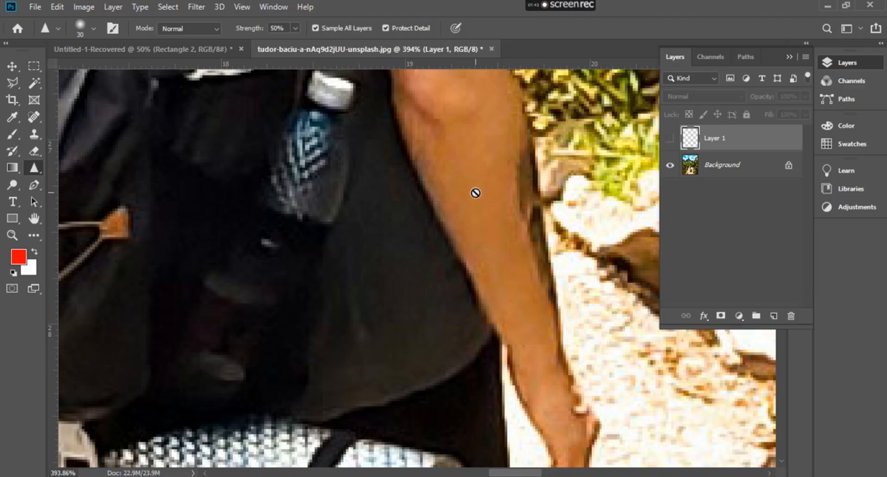
scroll(475, 193, "down", 5)
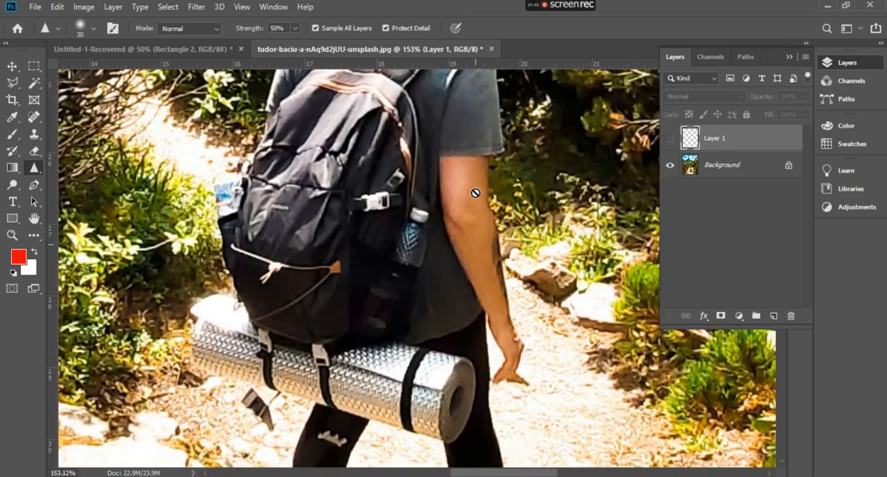
scroll(400, 142, "up", 5)
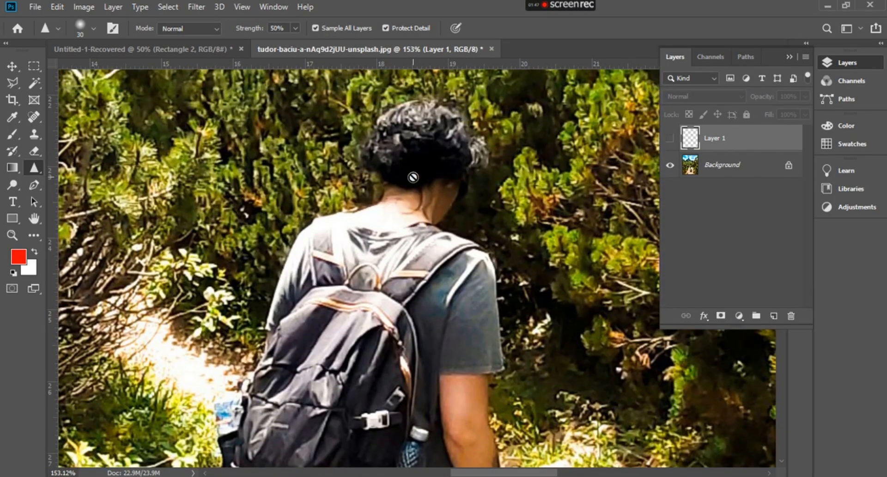
key("ctrl+comma")
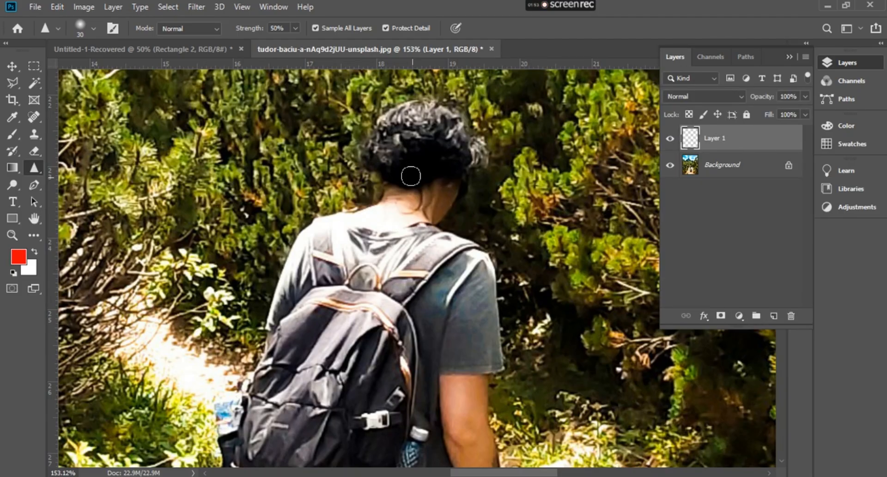
Switch to the Smudge tool and enlarge its brush to 90 px
scroll(410, 176, "down", 2)
right_click(40, 166)
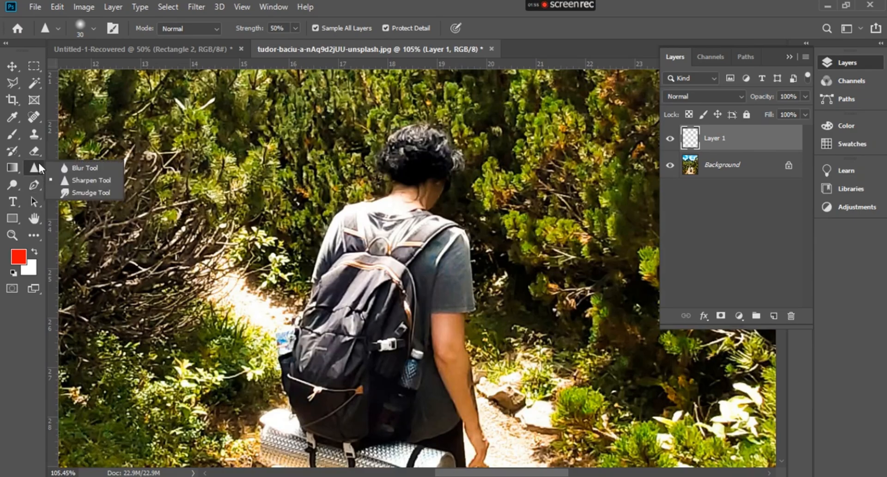
left_click(87, 193)
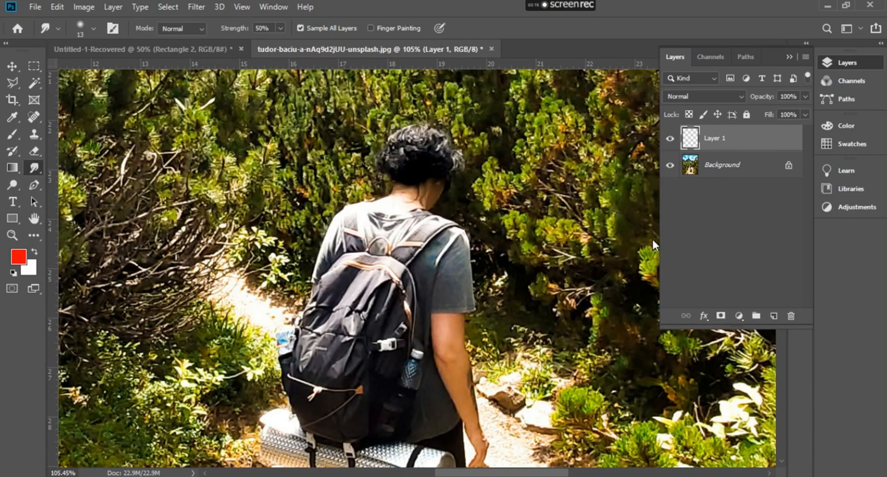
key("bracketright")
key("bracketright")
key("bracketright")
key("bracketright")
key("bracketright")
key("bracketright")
key("bracketright")
key("bracketright")
Smudge the hiker's hair, shoulder and sleeve outward into the surrounding bushes on Layer 1 at 50% strength
mouse_move(428, 151)
left_mouse_down()
mouse_move(259, 196)
mouse_move(240, 222)
left_mouse_up()
left_click_drag(374, 226, 176, 302)
mouse_move(425, 233)
left_mouse_down()
mouse_move(513, 269)
mouse_move(559, 338)
mouse_move(545, 322)
left_mouse_up()
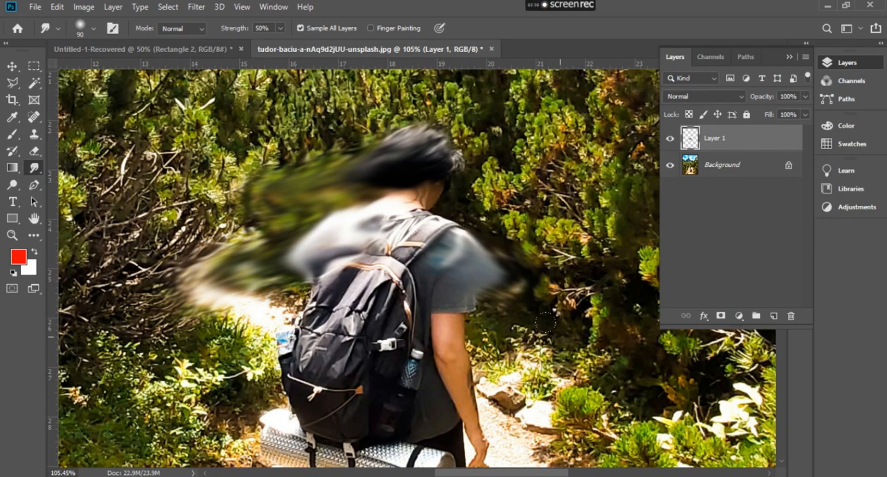
Lower the smudge strength to 18% and smear the hiker's backpack and the area beside the arm outward on Layer 1
left_click(281, 28)
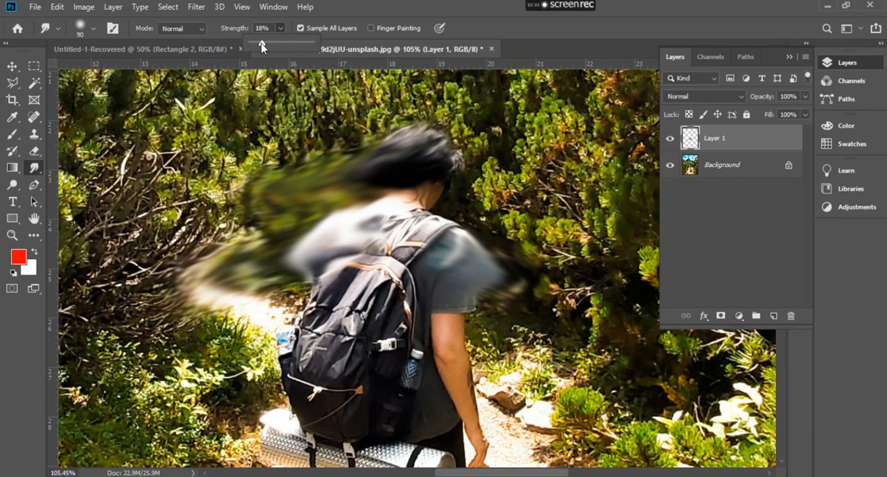
left_click_drag(439, 222, 481, 197)
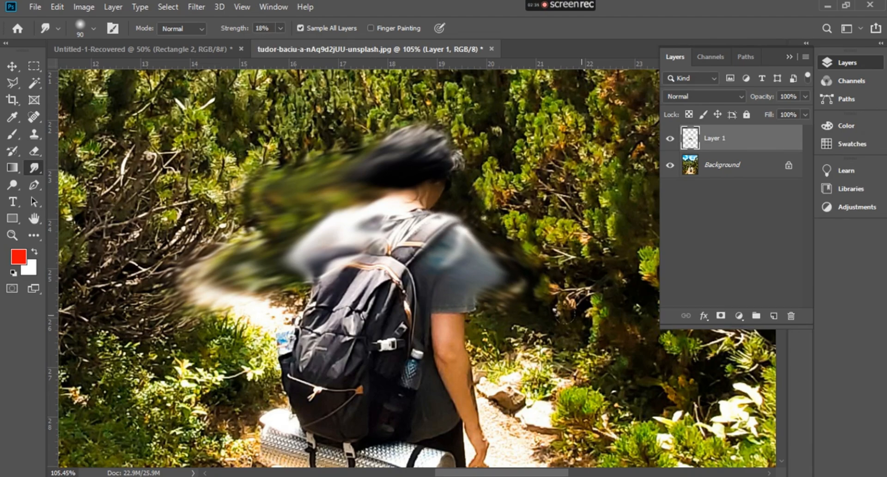
mouse_move(438, 334)
left_mouse_down()
mouse_move(506, 397)
mouse_move(547, 420)
left_mouse_up()
mouse_move(335, 345)
left_mouse_down()
mouse_move(351, 364)
mouse_move(300, 392)
mouse_move(250, 439)
left_mouse_up()
mouse_move(355, 321)
left_mouse_down()
mouse_move(321, 347)
mouse_move(238, 377)
left_mouse_up()
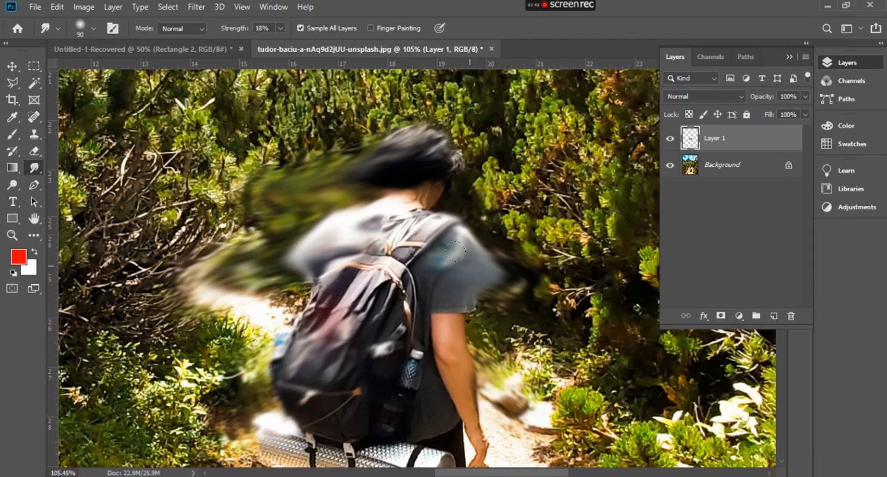
Undo all the smudge strokes on the hiker in Layer 1
scroll(457, 263, "down", 3)
scroll(457, 250, "down", 4)
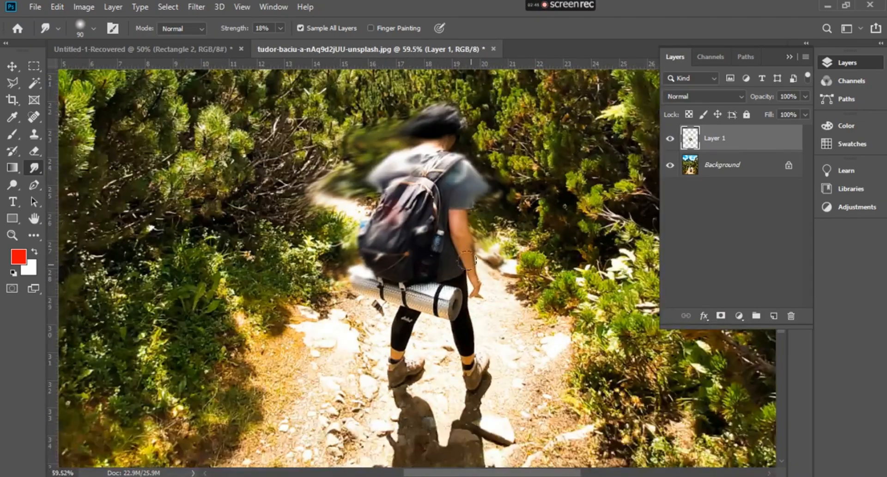
scroll(467, 260, "down", 1)
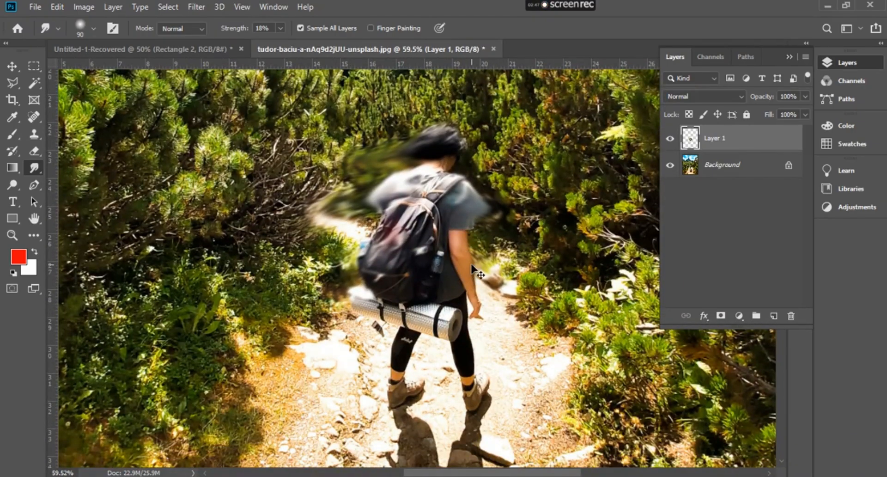
key("ctrl+z")
key("ctrl+z")
key("ctrl+z")
key("ctrl+z")
key("ctrl+z")
key("ctrl+z")
key("ctrl+z")
key("ctrl+z")
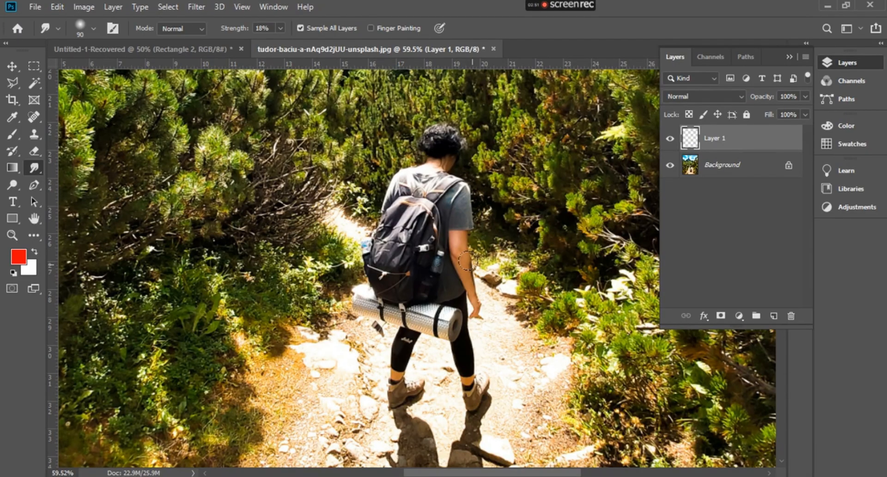
scroll(466, 261, "down", 2)
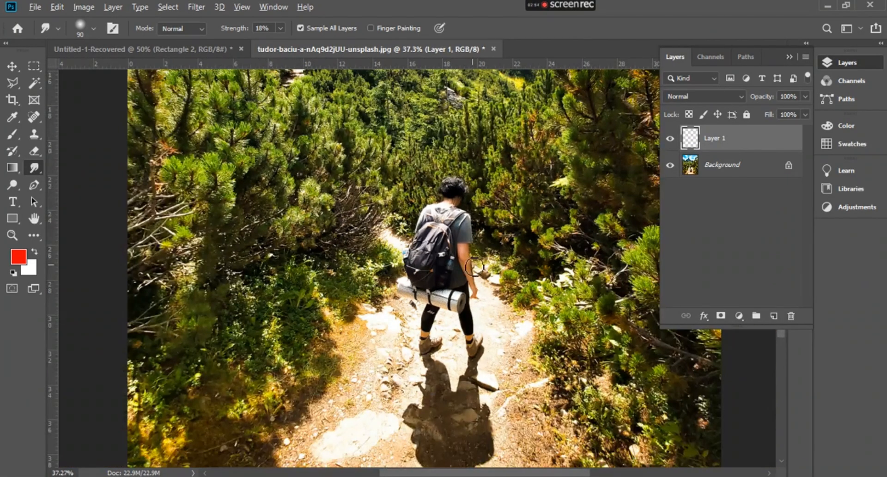
scroll(477, 268, "down", 2)
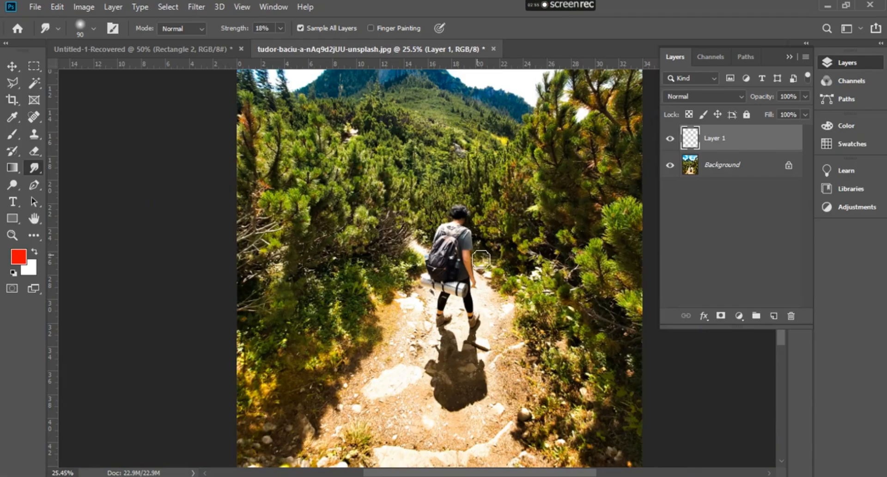